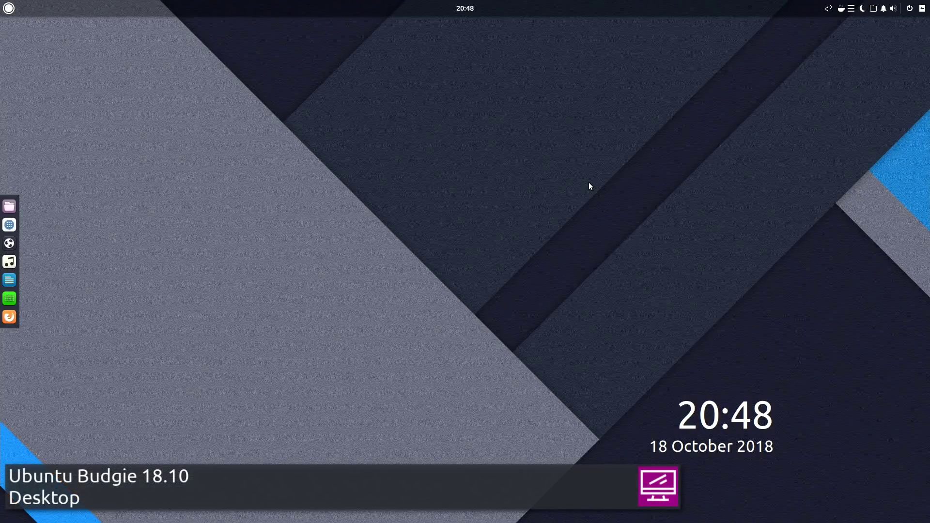
# Look over the applets sidebar and the power menu's session options, calling up the shutdown prompt and cancelling it
pyautogui.click(923, 10)
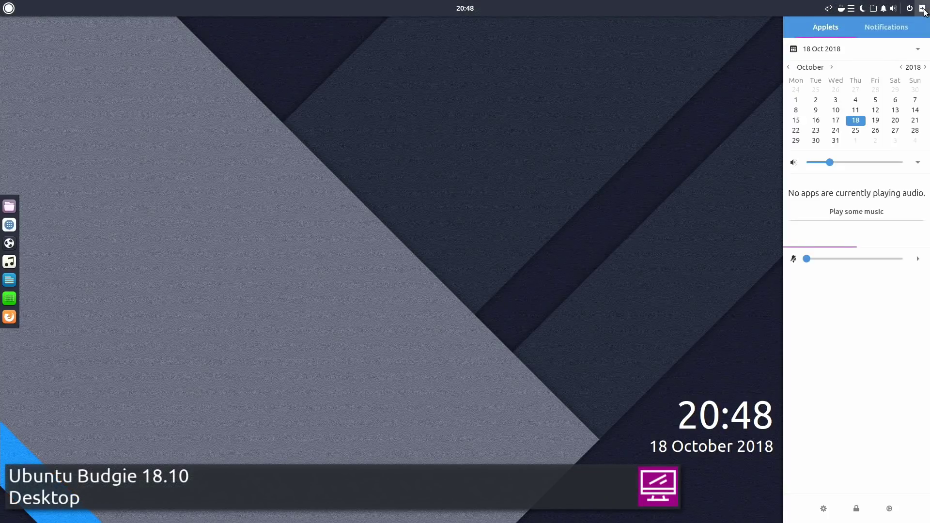
pyautogui.click(923, 9)
pyautogui.click(909, 8)
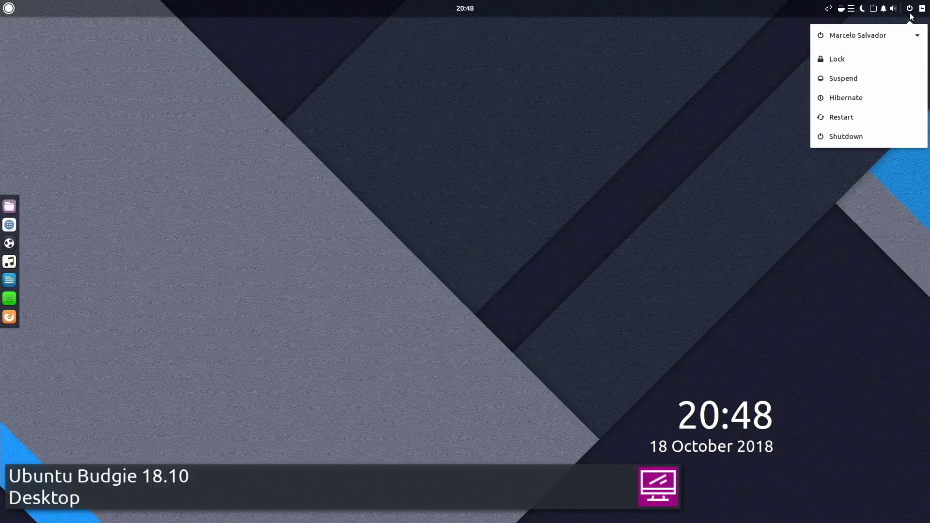
pyautogui.click(917, 34)
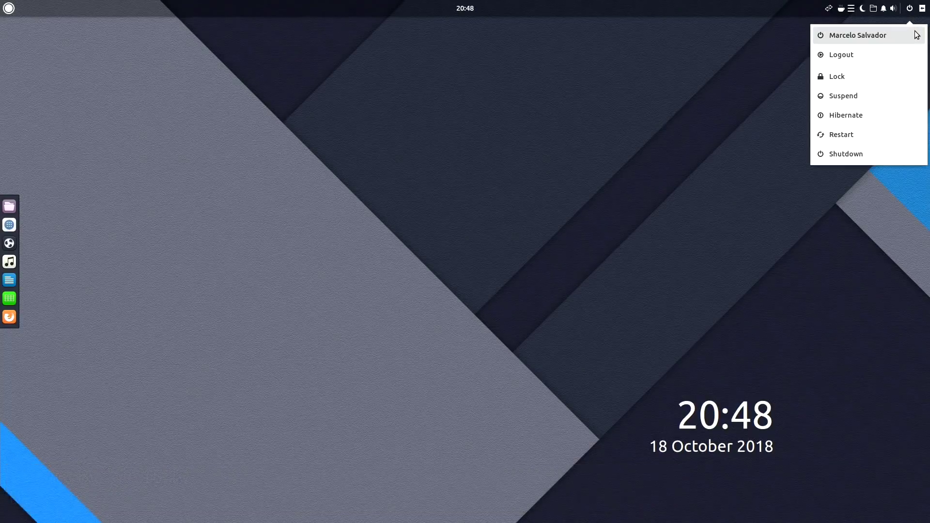
pyautogui.click(917, 35)
pyautogui.click(902, 135)
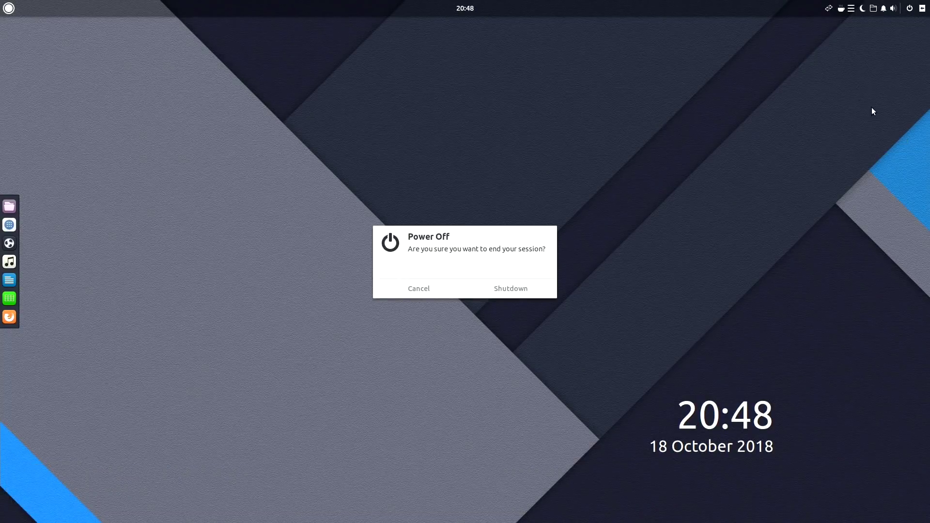
pyautogui.click(445, 286)
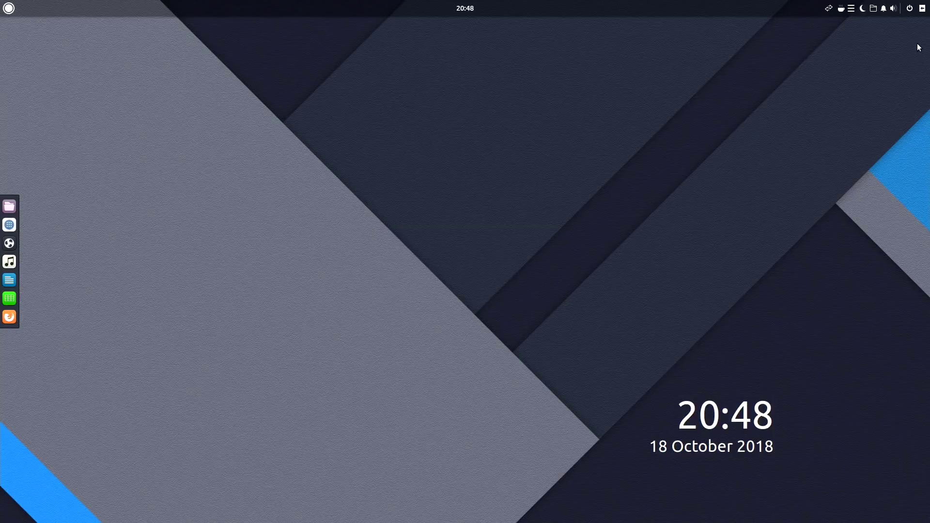
# Look at the volume control and the notifications sidebar, closing each again
pyautogui.click(893, 9)
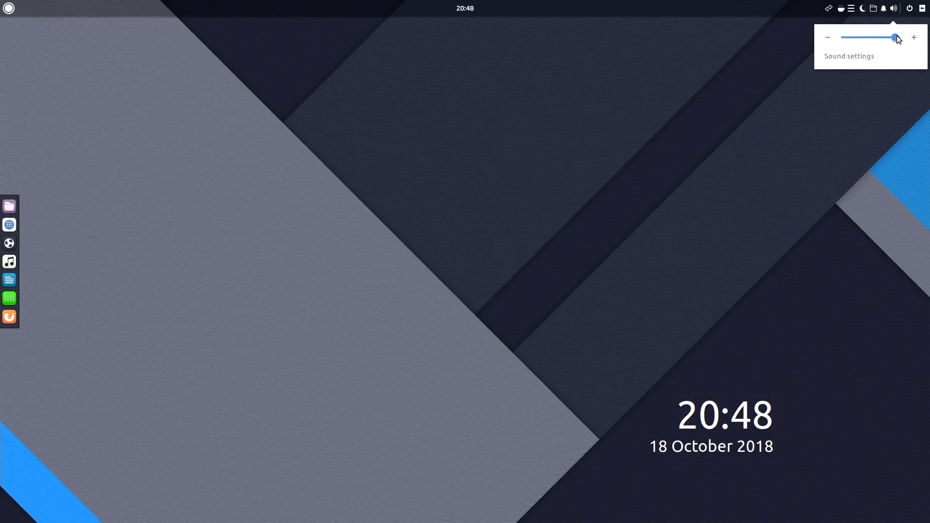
pyautogui.click(895, 10)
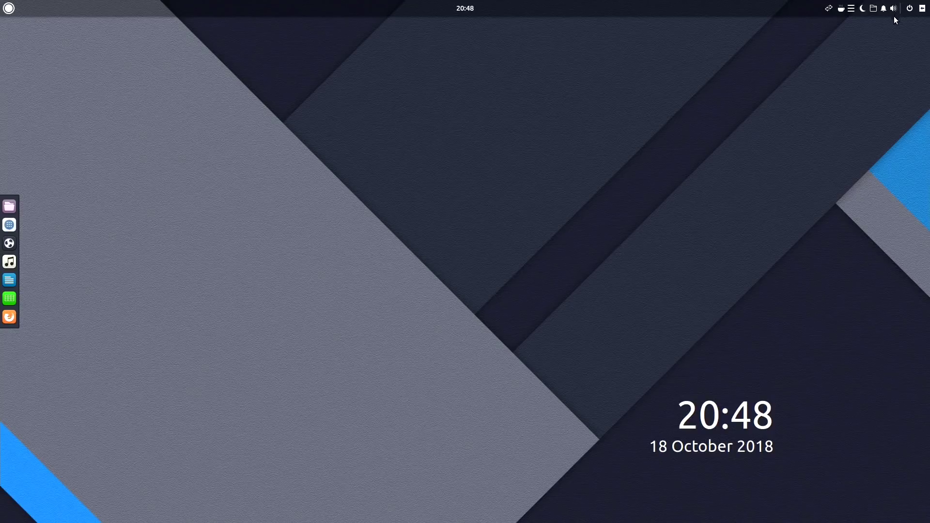
pyautogui.click(883, 8)
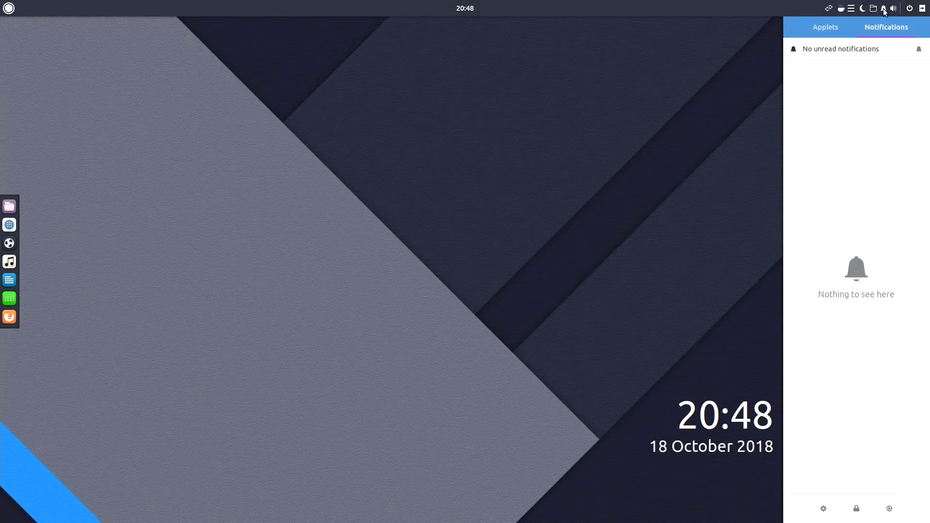
pyautogui.click(883, 8)
# View the Places shortcuts and the Night Light options without changing anything
pyautogui.click(873, 9)
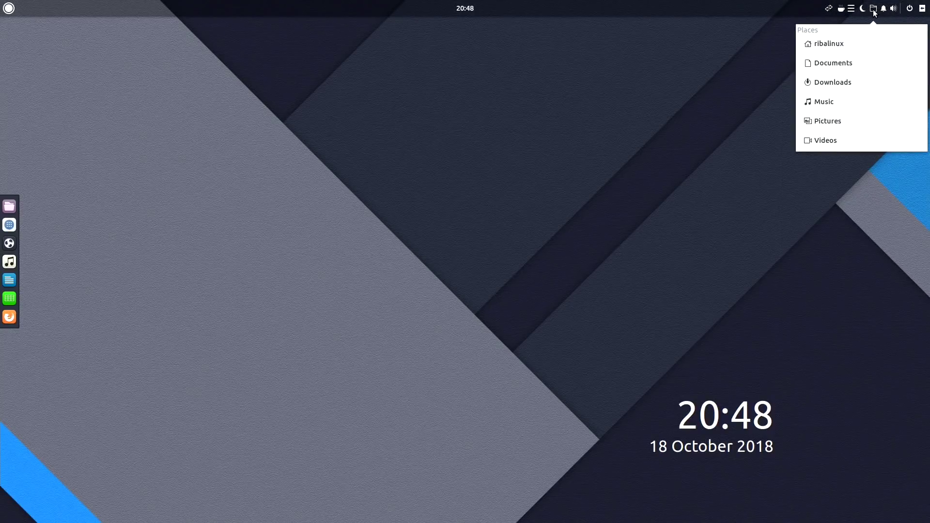
pyautogui.click(873, 9)
pyautogui.click(863, 9)
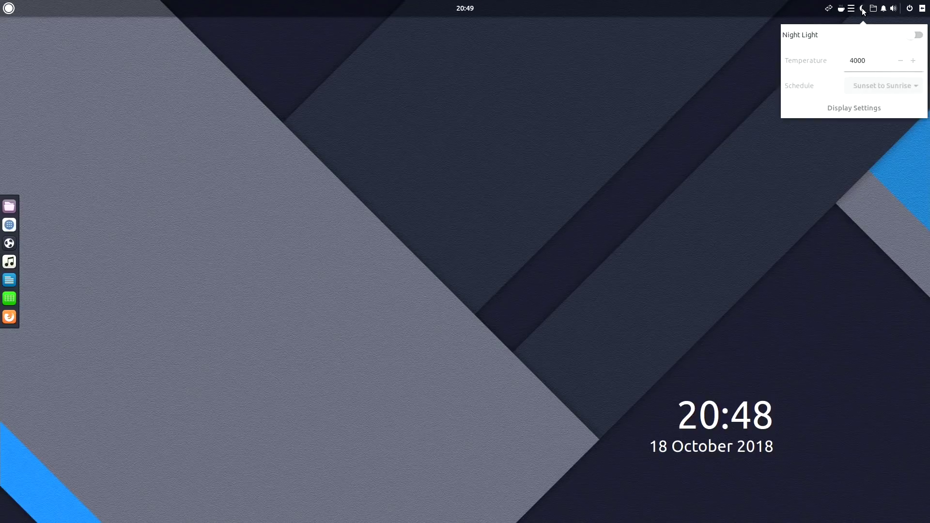
pyautogui.click(864, 10)
# View the QuickNote applet and the Caffeine Mode options, closing each again
pyautogui.click(853, 9)
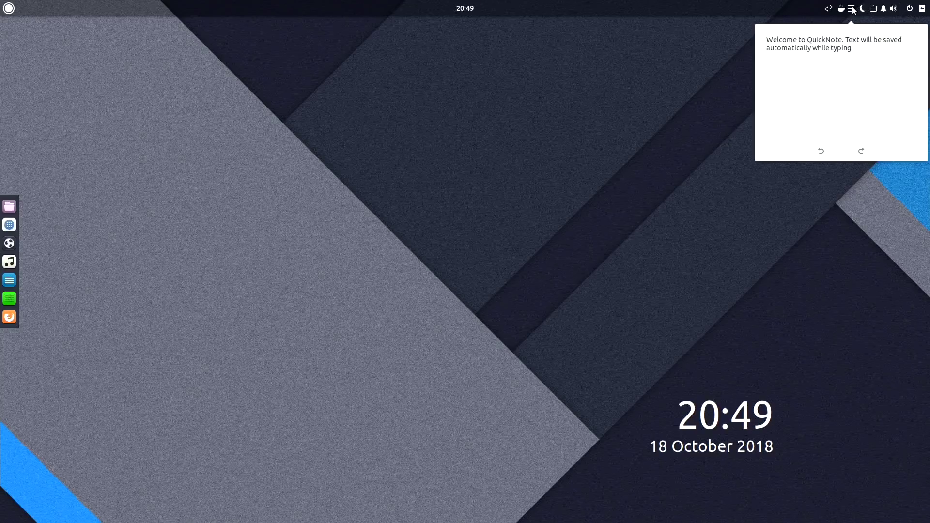
pyautogui.click(852, 10)
pyautogui.click(842, 8)
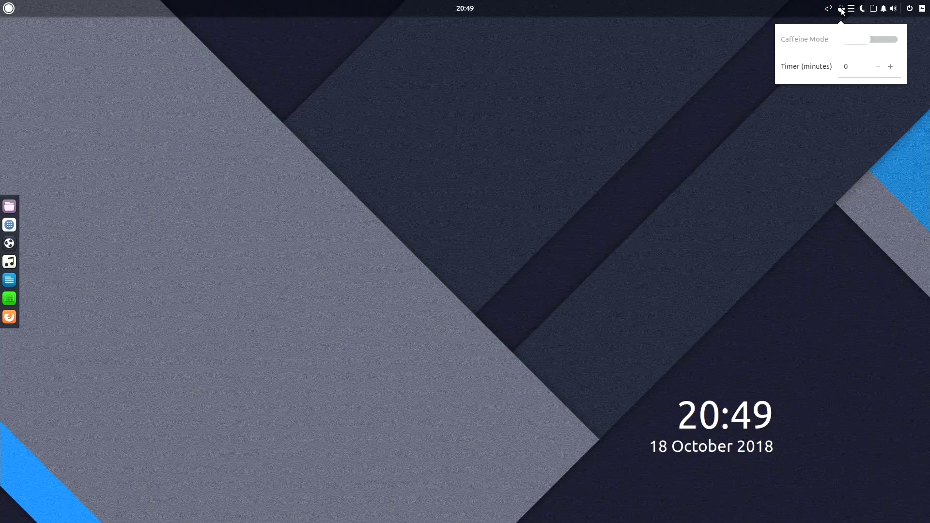
pyautogui.click(842, 8)
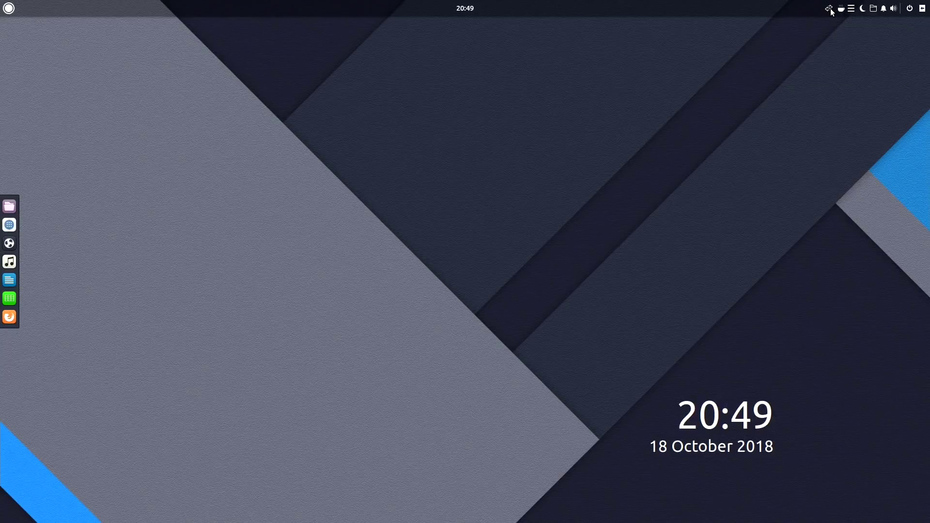
# Inspect the desktop's context options and the clock's time, date and calendar options
pyautogui.click(830, 8)
pyautogui.click(830, 9)
pyautogui.rightClick(449, 137)
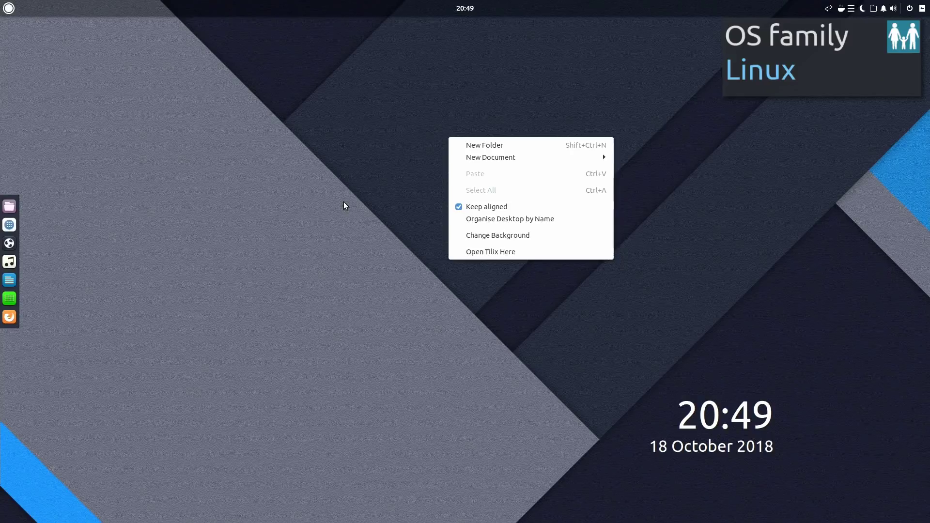
pyautogui.click(344, 202)
pyautogui.click(461, 11)
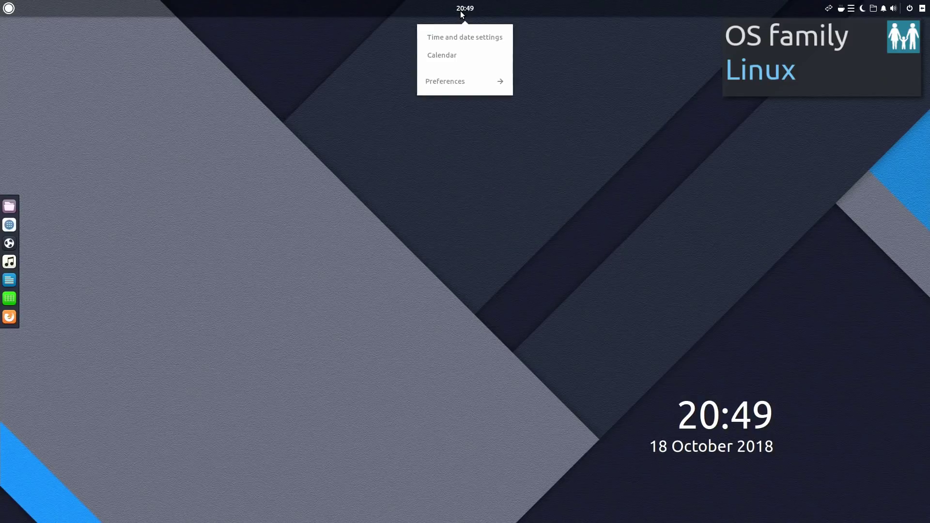
pyautogui.click(461, 11)
# Search the applications for "term", launch the Tilix terminal and move its window lower on the desktop
pyautogui.click(8, 8)
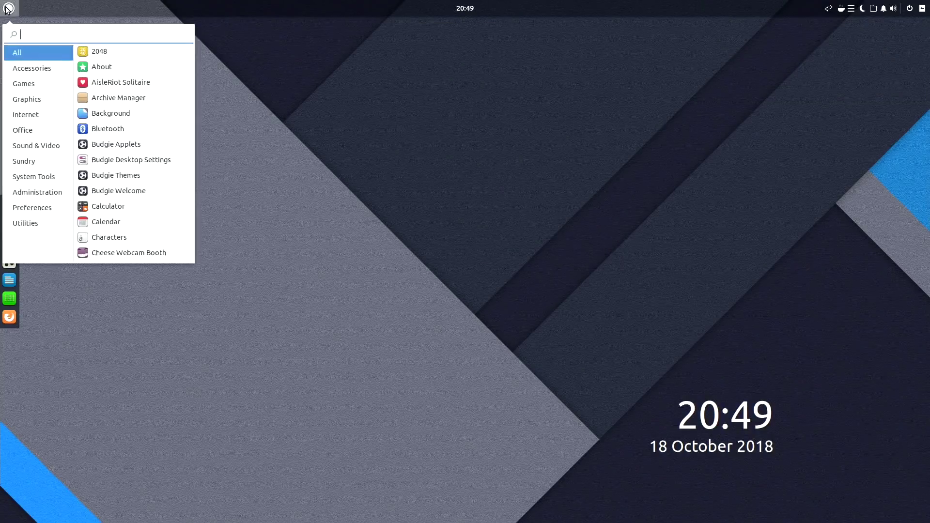
pyautogui.write('term')
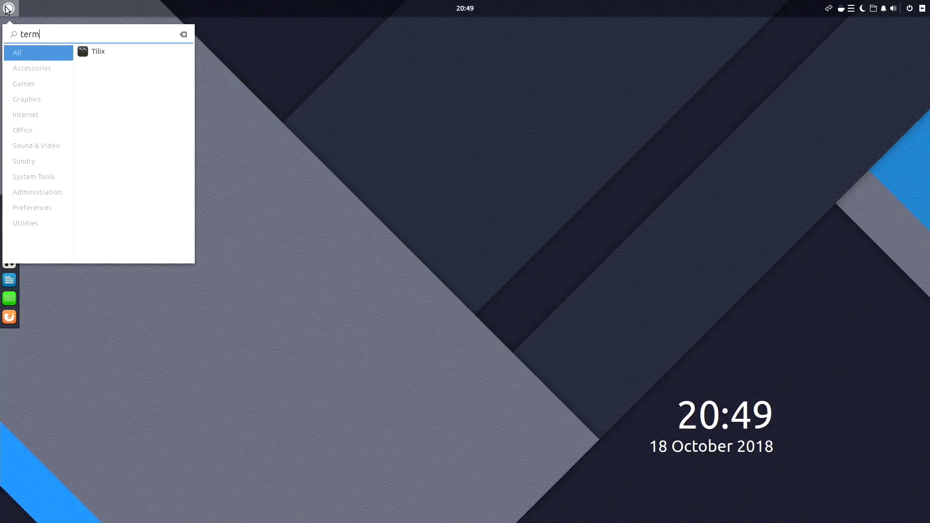
pyautogui.click(93, 53)
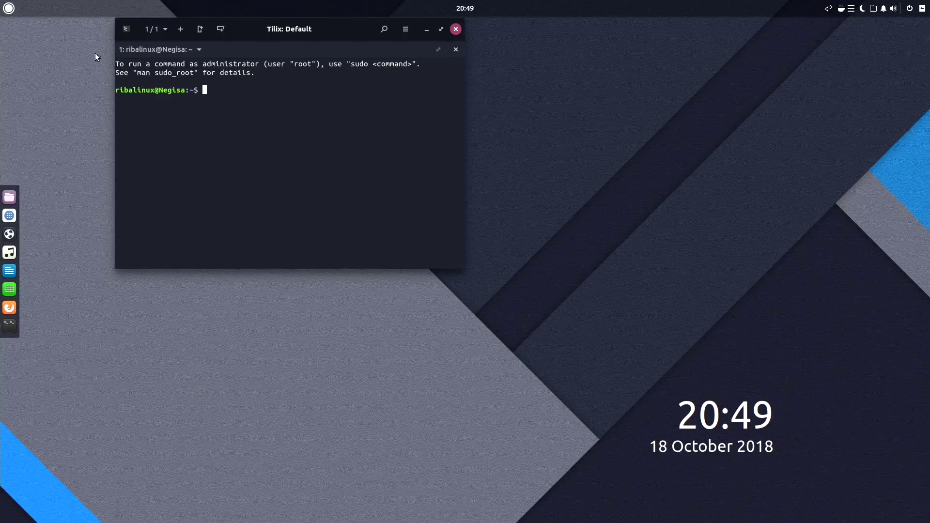
pyautogui.moveTo(287, 30); pyautogui.dragTo(269, 88)
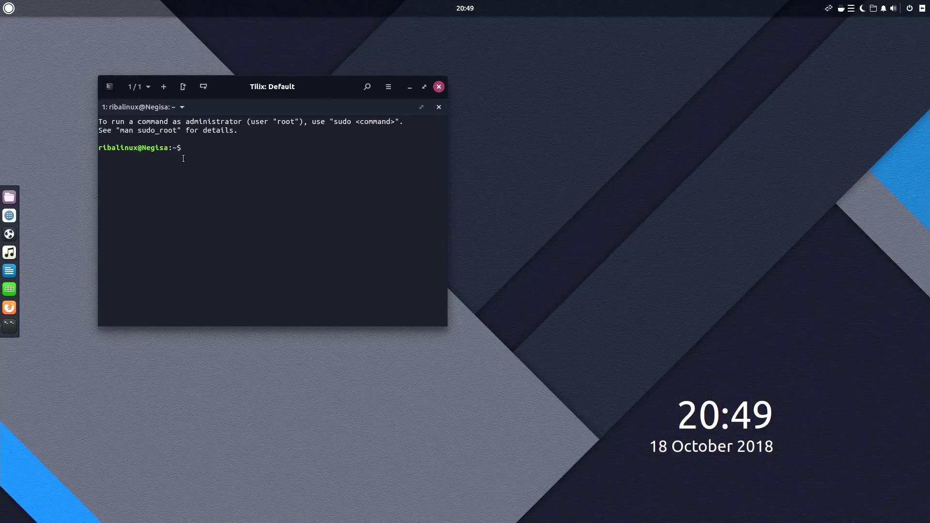
# Open the file manager at the Home folder and switch window focus back to the Tilix terminal
pyautogui.click(10, 197)
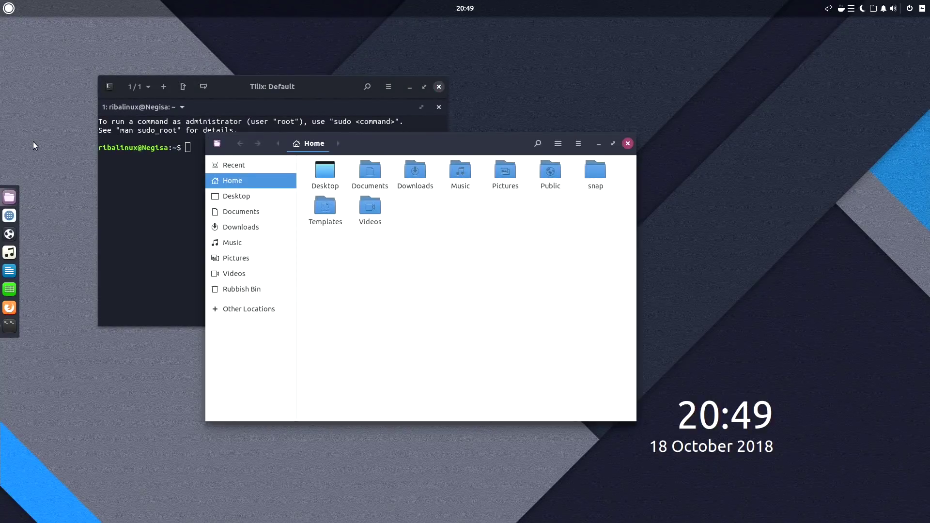
pyautogui.hotkey('alt', 'Tab')
pyautogui.hotkey('alt', 'Tab')
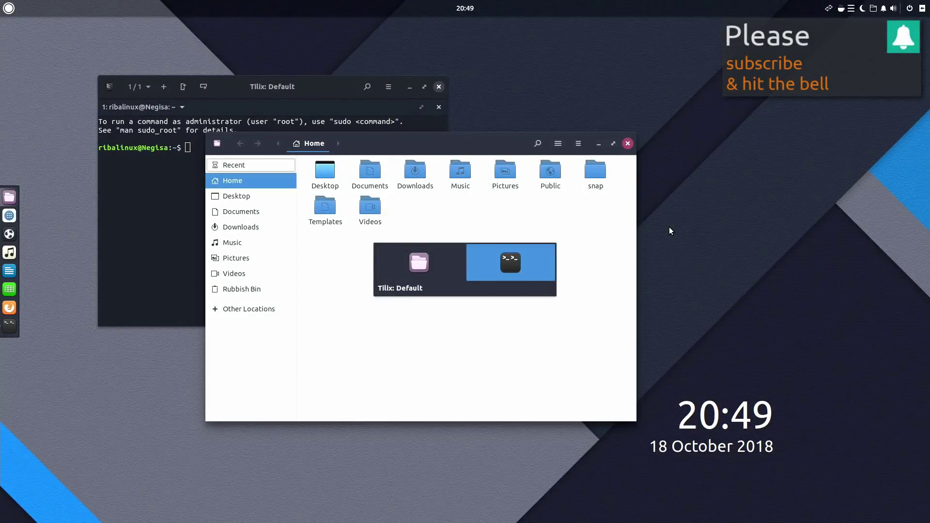
pyautogui.hotkey('alt', 'Tab')
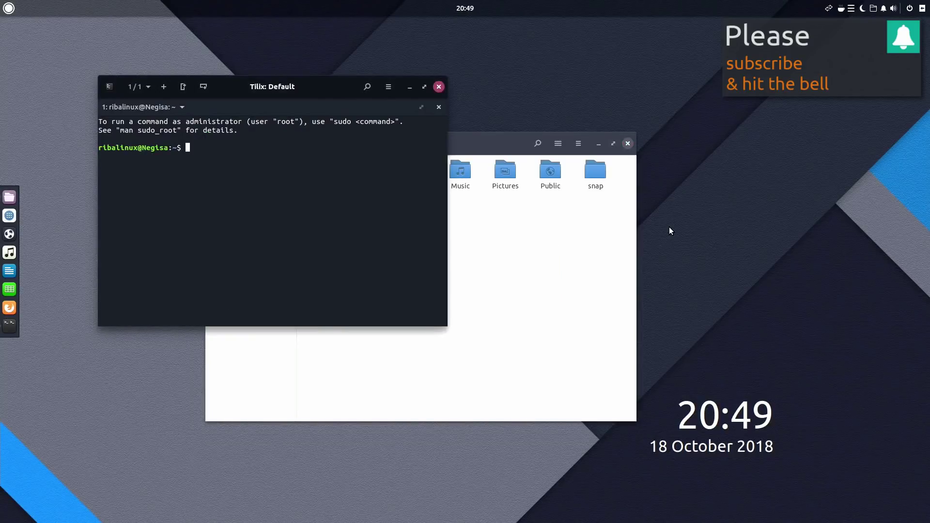
# Close the Tilix terminal, and maximise the Files window and restore it to its former size
pyautogui.click(435, 88)
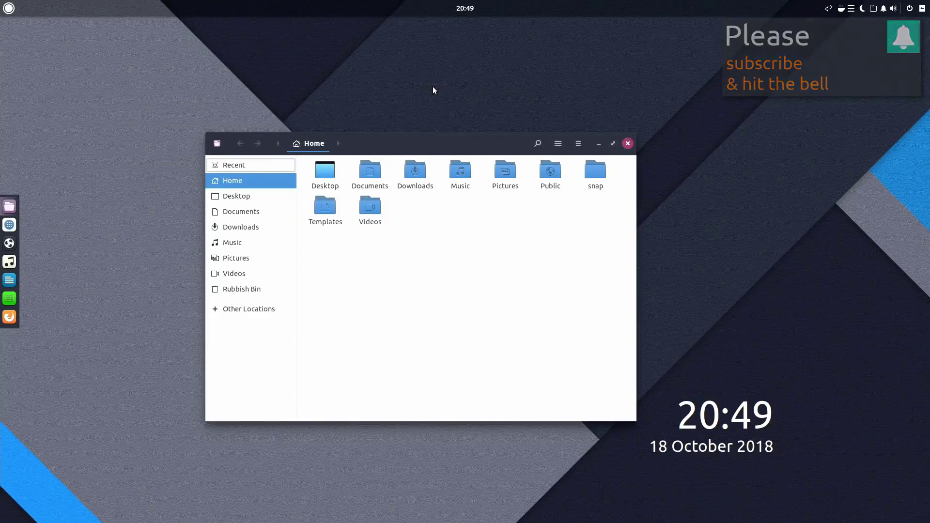
pyautogui.click(613, 144)
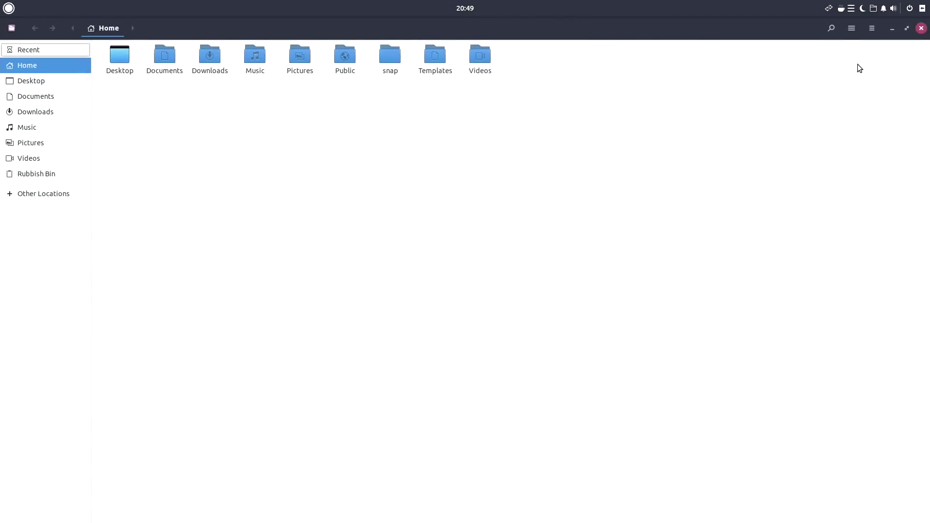
pyautogui.click(906, 28)
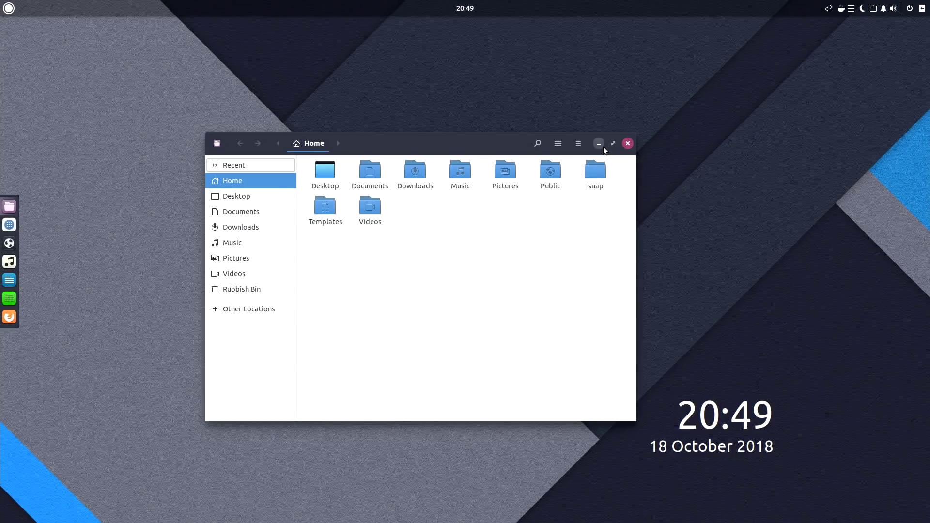
# Minimise the Files window and bring it back, and visit the second workspace before returning to the first
pyautogui.click(599, 144)
pyautogui.click(9, 206)
pyautogui.hotkey('ctrl', 'alt', 'Right')
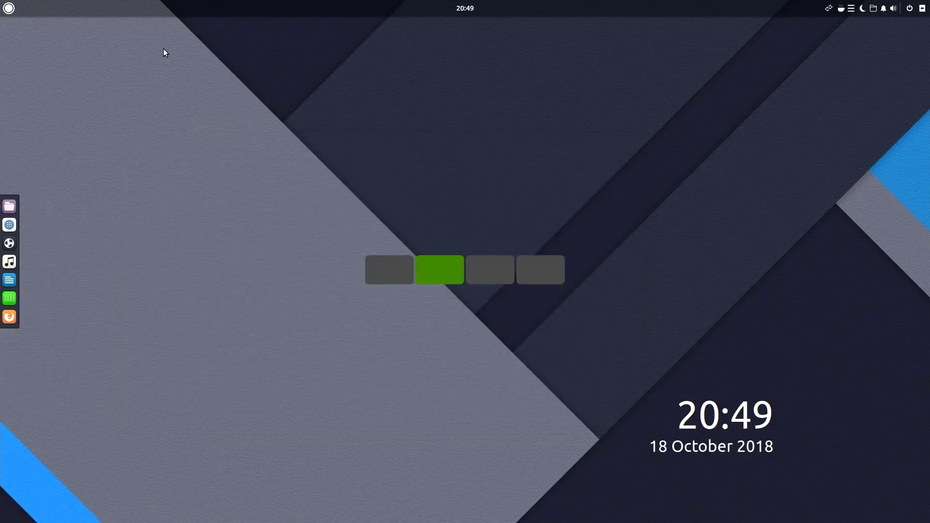
pyautogui.hotkey('ctrl', 'alt', 'Left')
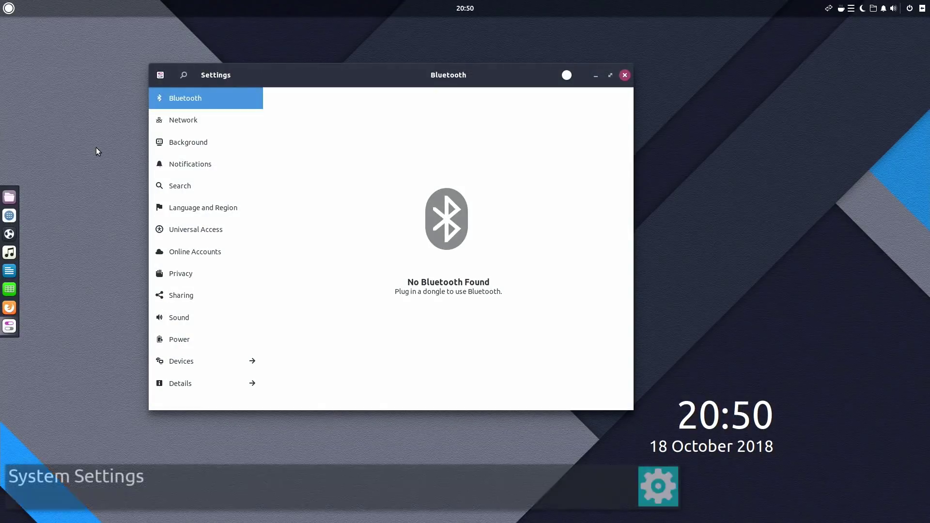
# Browse the Network, Background, Notifications, Search, and Language and Region pages of the system settings
pyautogui.click(176, 120)
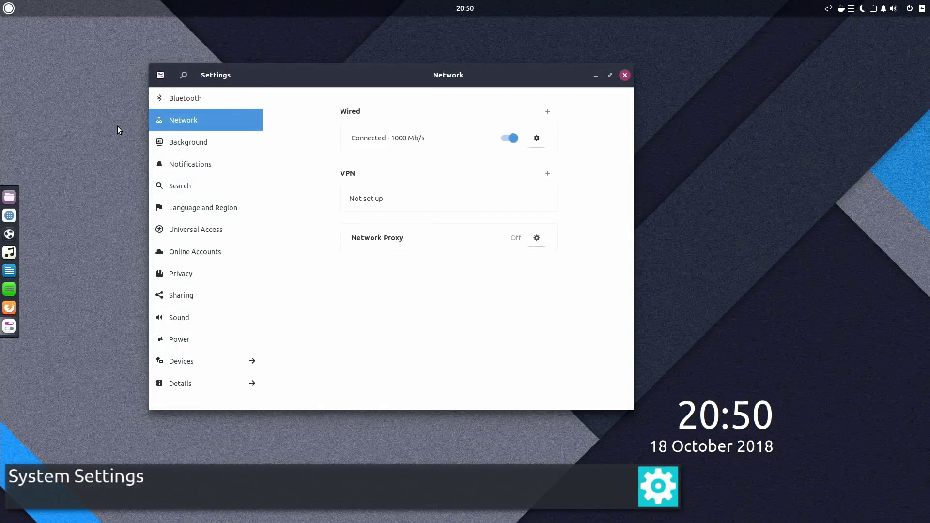
pyautogui.click(172, 141)
pyautogui.click(157, 163)
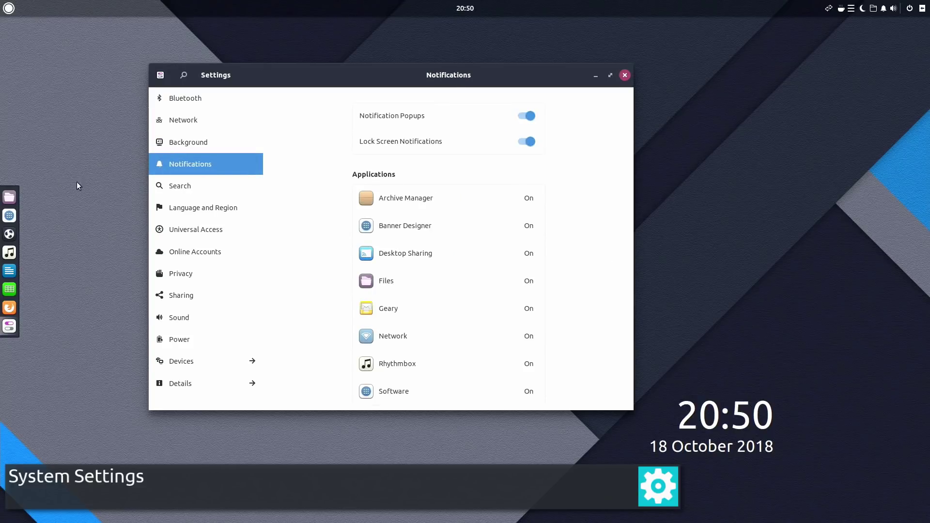
pyautogui.click(163, 187)
pyautogui.click(175, 210)
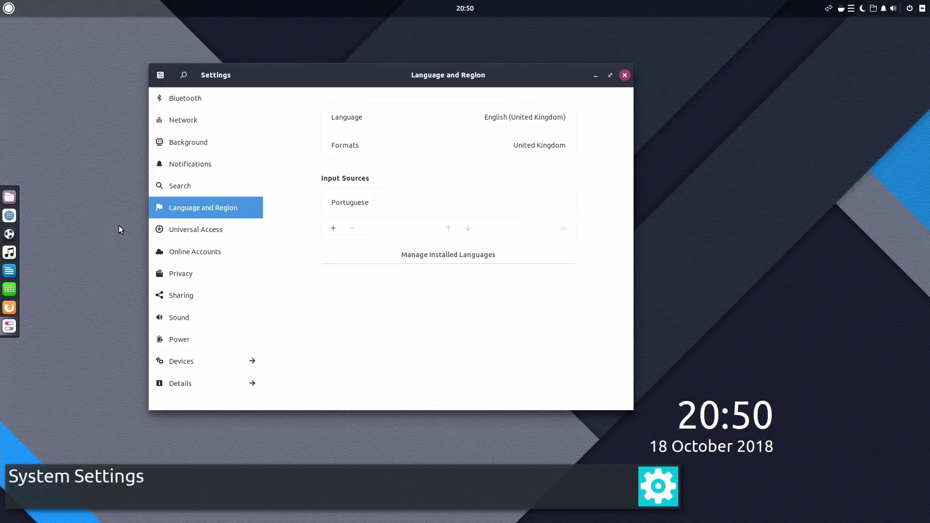
# Browse the Universal Access, Online Accounts, Privacy, Sharing, Sound and Power settings pages
pyautogui.click(155, 231)
pyautogui.click(154, 252)
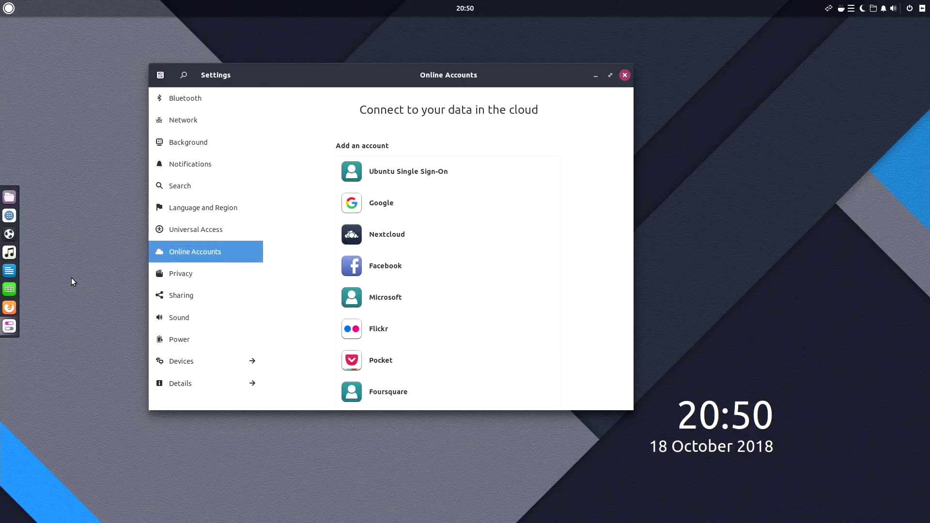
pyautogui.click(154, 272)
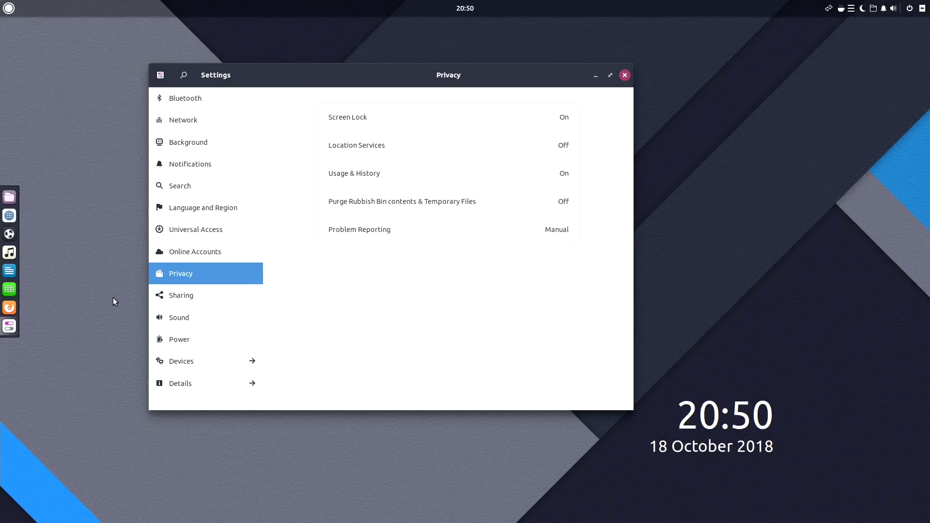
pyautogui.click(163, 297)
pyautogui.click(160, 320)
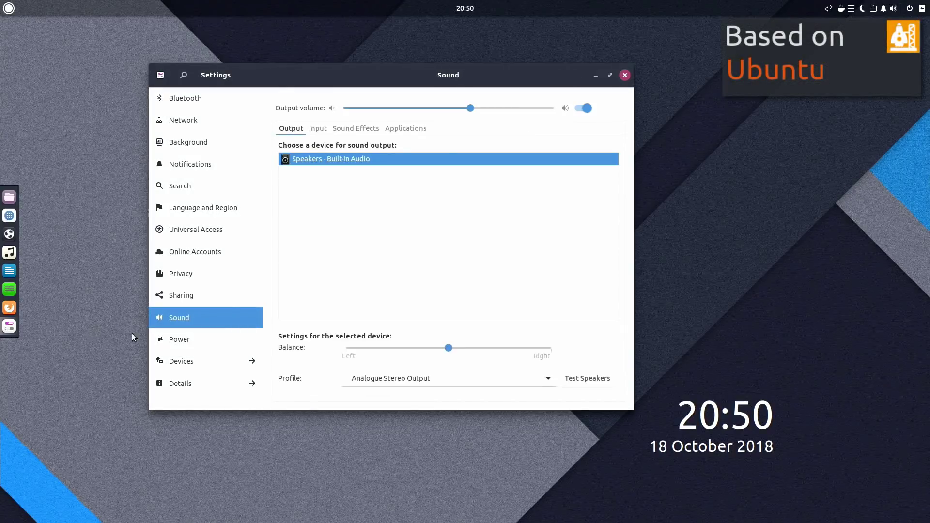
pyautogui.click(162, 341)
# Browse the Screen Display, Keyboard, Mouse & Touchpad, Printers, Removable Media, Thunderbolt and Device Colour Profiles pages under Devices, and return to the main settings
pyautogui.click(159, 361)
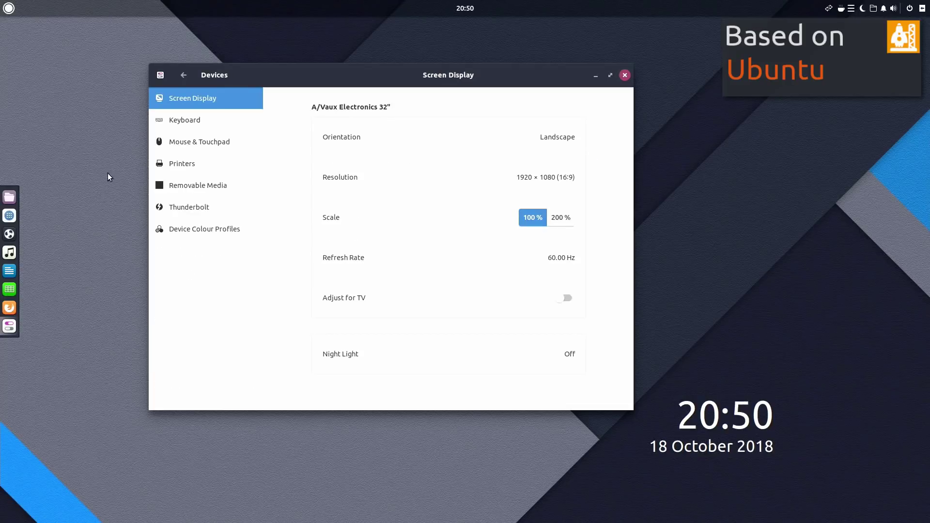
pyautogui.click(162, 112)
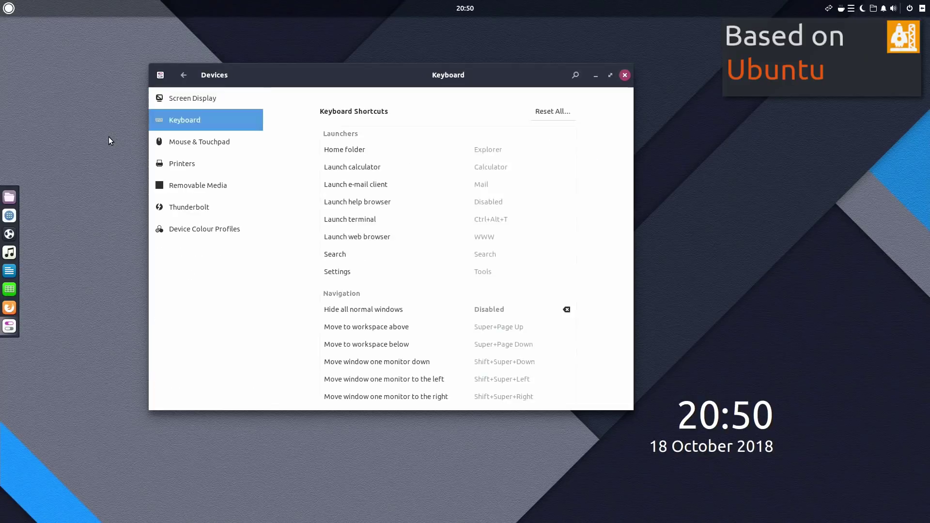
pyautogui.click(156, 140)
pyautogui.click(168, 163)
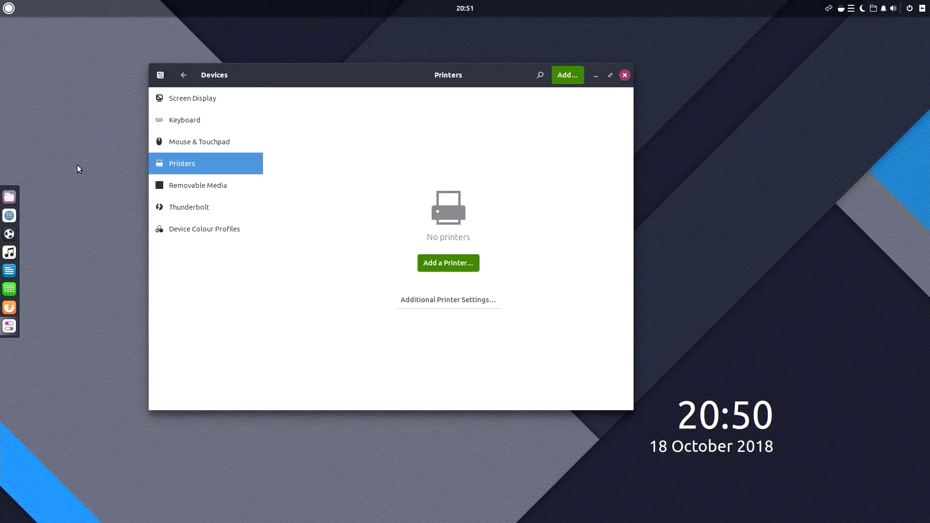
pyautogui.click(154, 193)
pyautogui.click(154, 207)
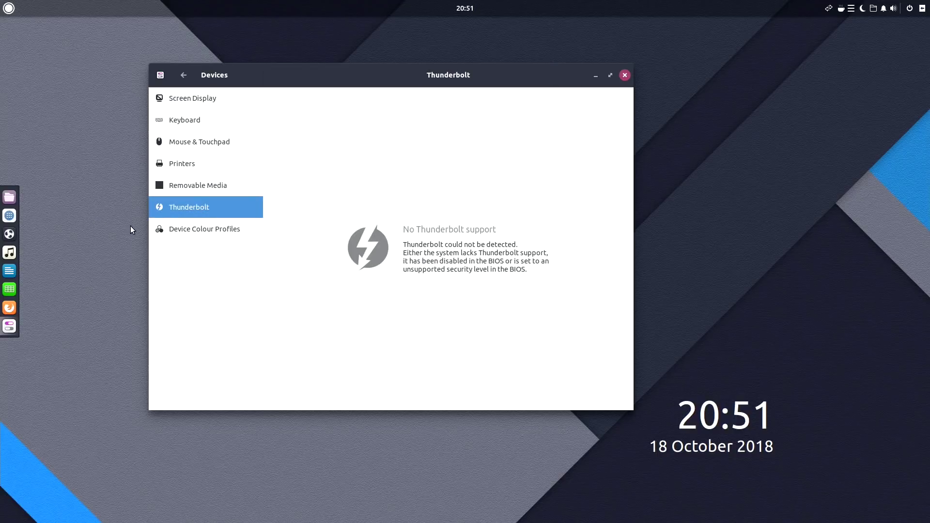
pyautogui.click(155, 229)
pyautogui.click(184, 76)
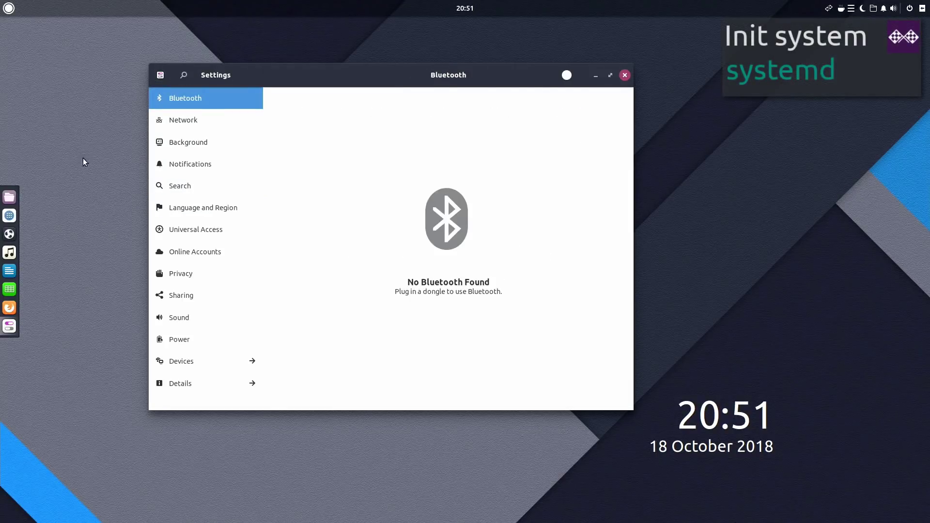
# Browse the About, Date & Time, Users and Default Applications pages in the Details section of the system settings
pyautogui.click(153, 384)
pyautogui.press('Down')
pyautogui.press('Down')
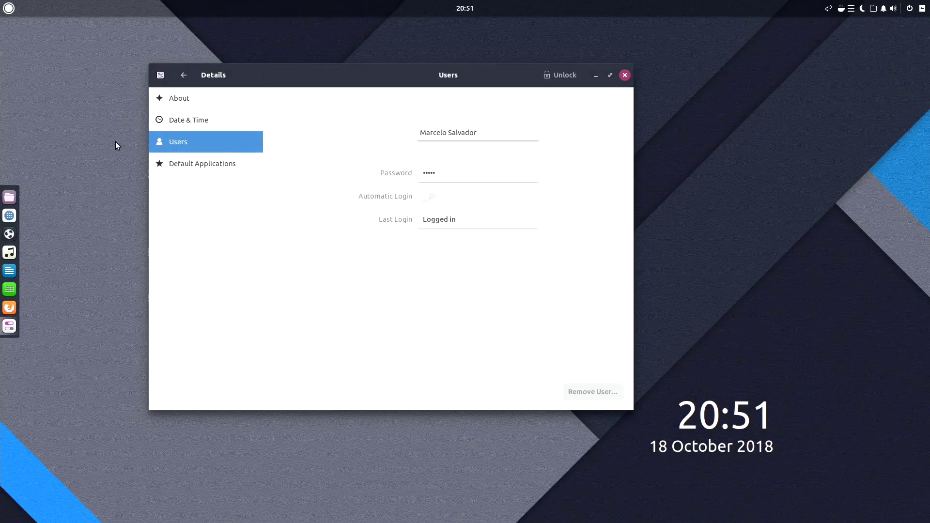
pyautogui.press('Down')
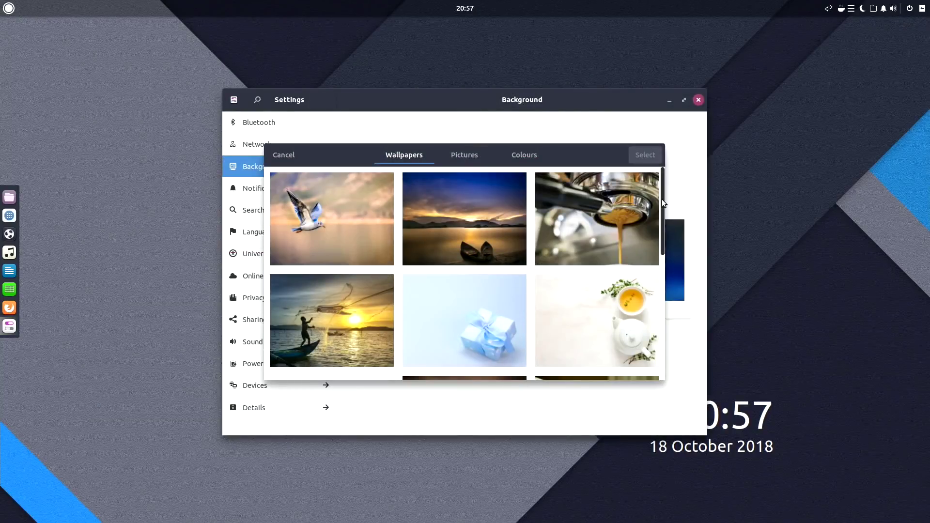
# Look through the available wallpapers, pictures and colours in the desktop background chooser
pyautogui.scroll(-5, 662, 199)
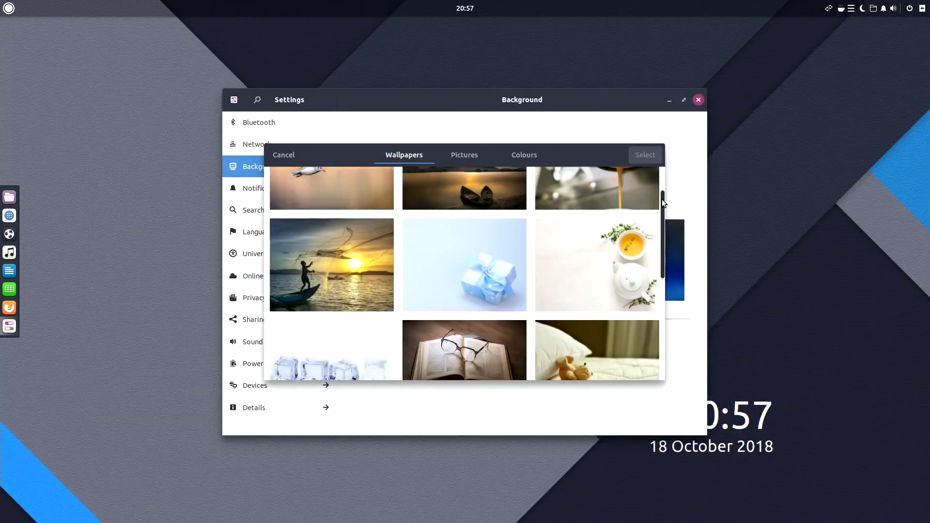
pyautogui.scroll(-3, 662, 200)
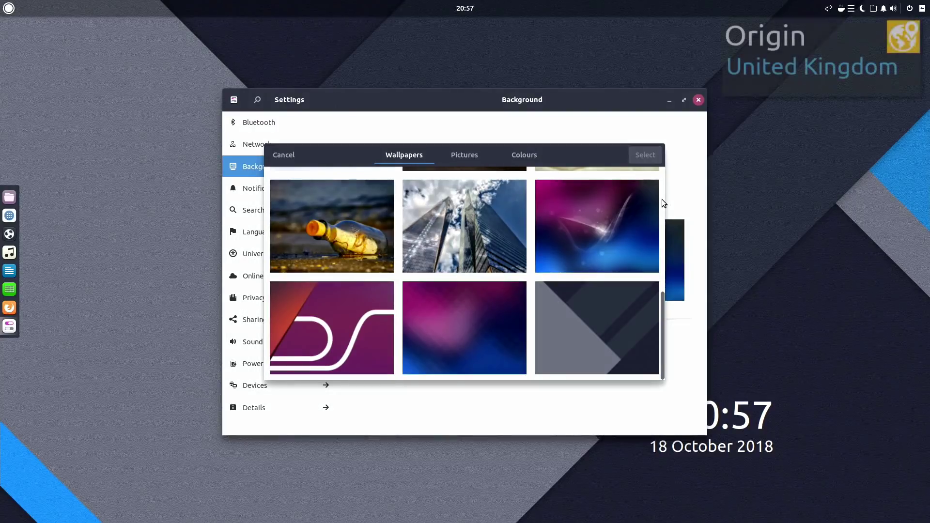
pyautogui.click(466, 155)
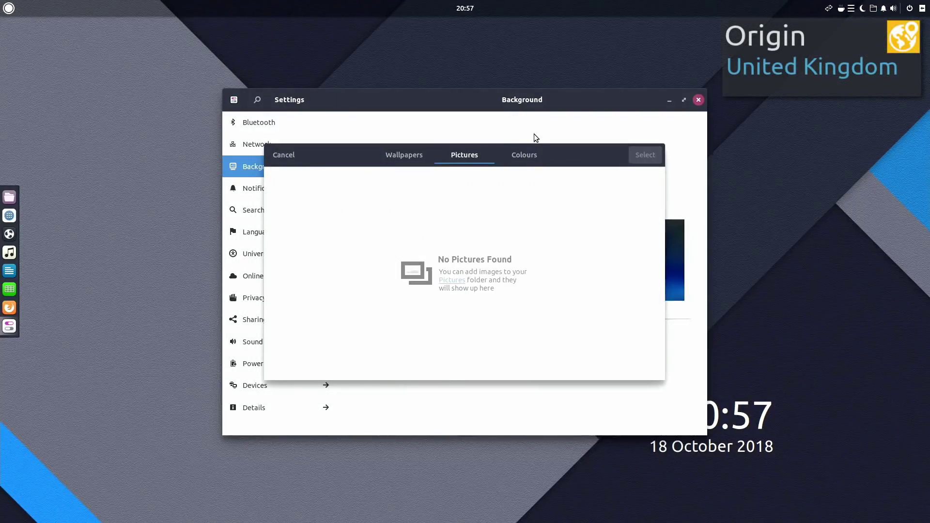
pyautogui.click(532, 153)
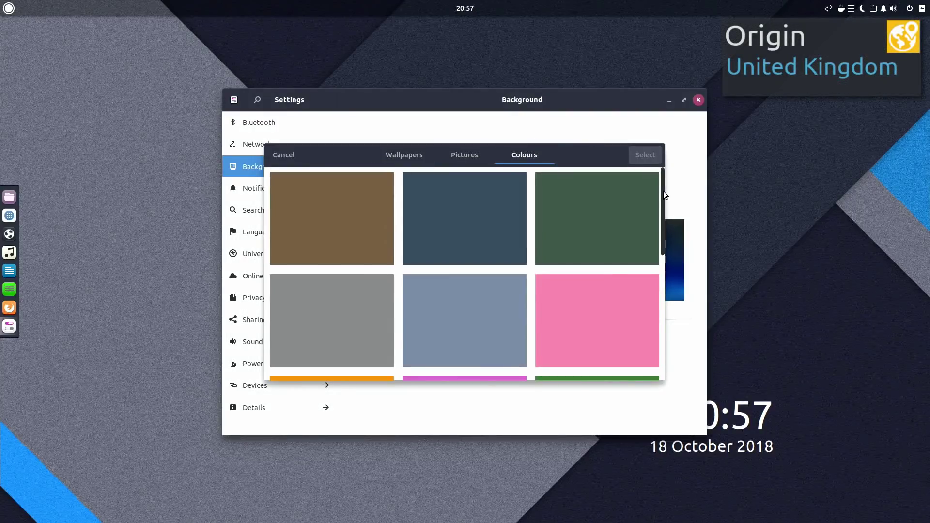
pyautogui.scroll(-5, 664, 191)
pyautogui.scroll(-4, 666, 194)
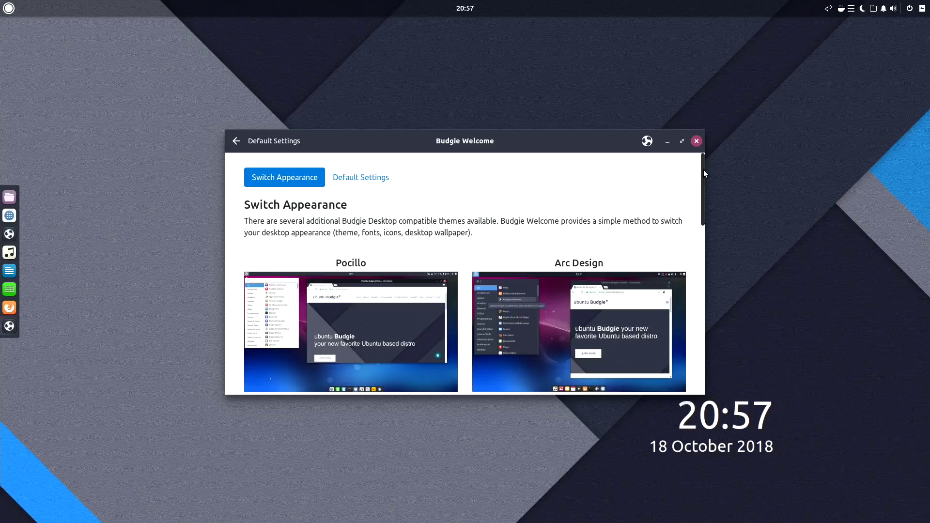
# Look through the desktop themes offered under Switch Appearance in Budgie Welcome
pyautogui.scroll(-5, 703, 170)
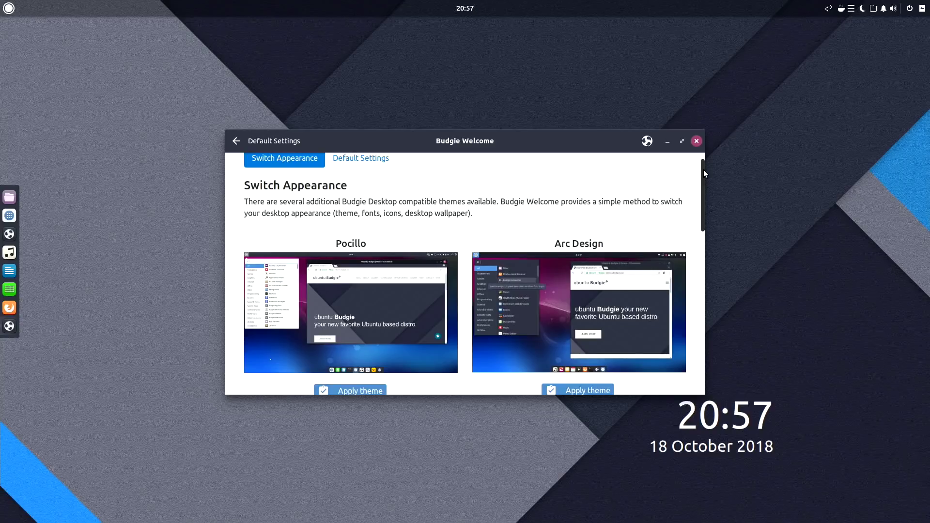
pyautogui.scroll(-6, 704, 169)
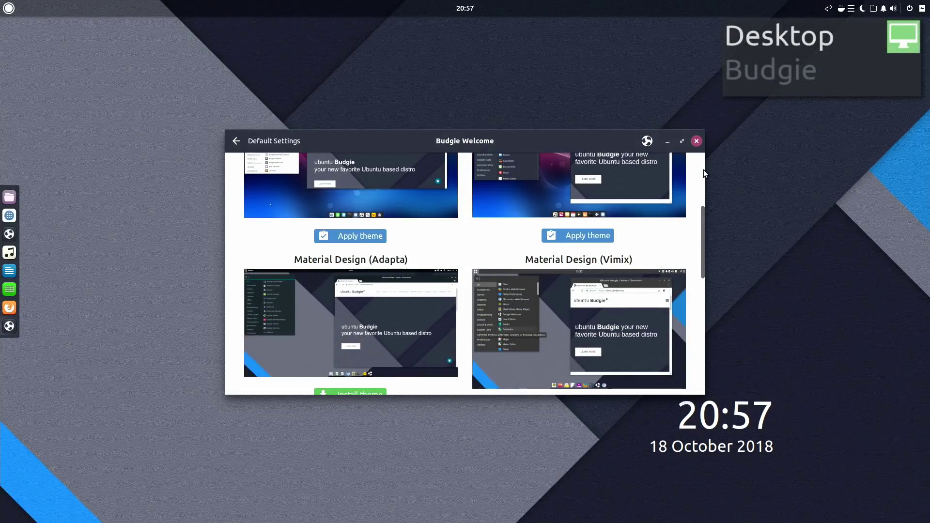
pyautogui.scroll(-6, 704, 170)
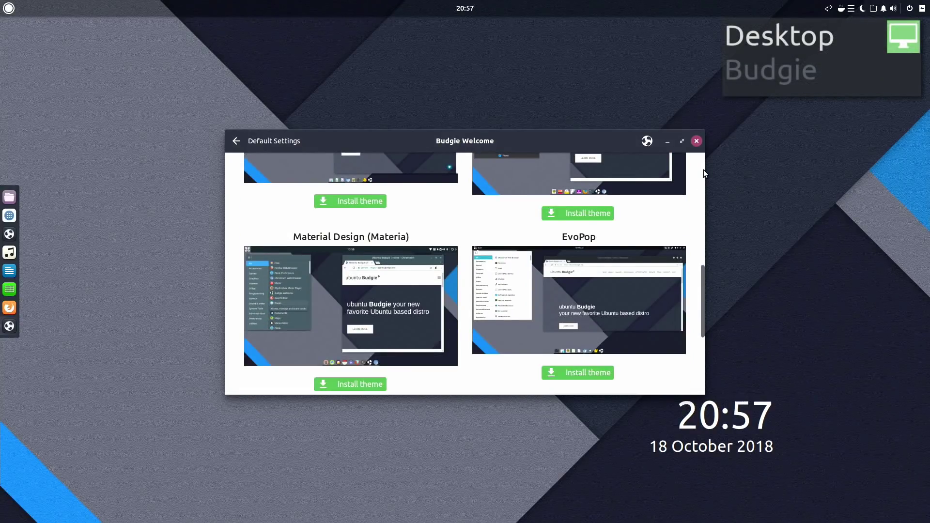
pyautogui.scroll(-3, 704, 170)
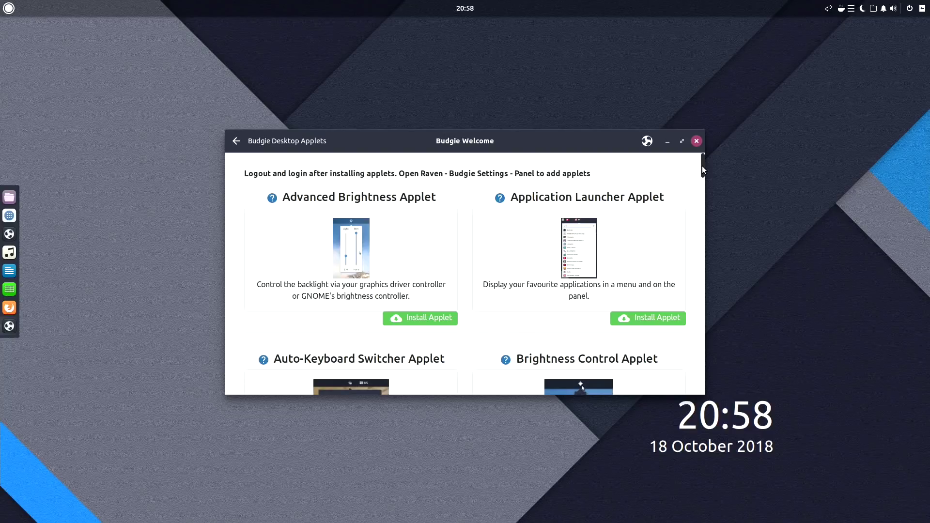
# Look through the list of Budgie Desktop Applets in Budgie Welcome, from the brightness applets to the weather applets
pyautogui.scroll(-6, 702, 166)
pyautogui.scroll(-9, 702, 165)
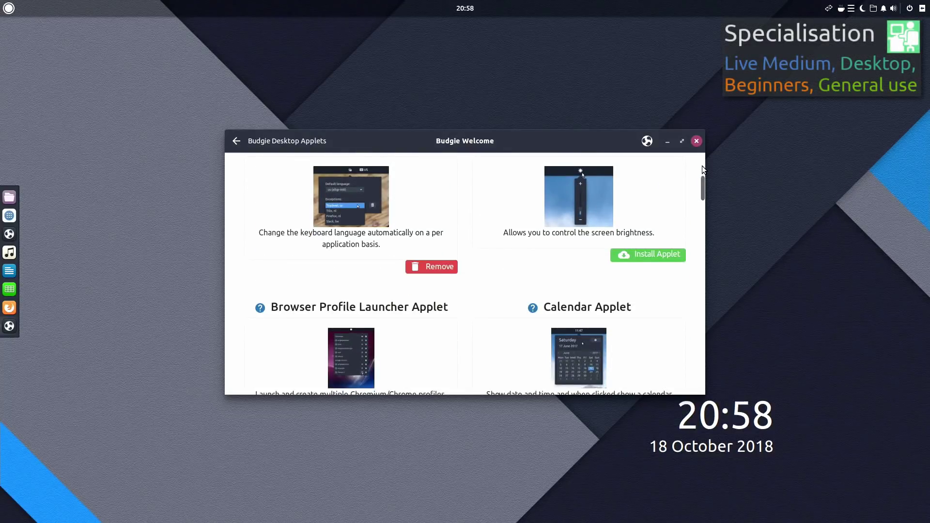
pyautogui.scroll(-9, 702, 165)
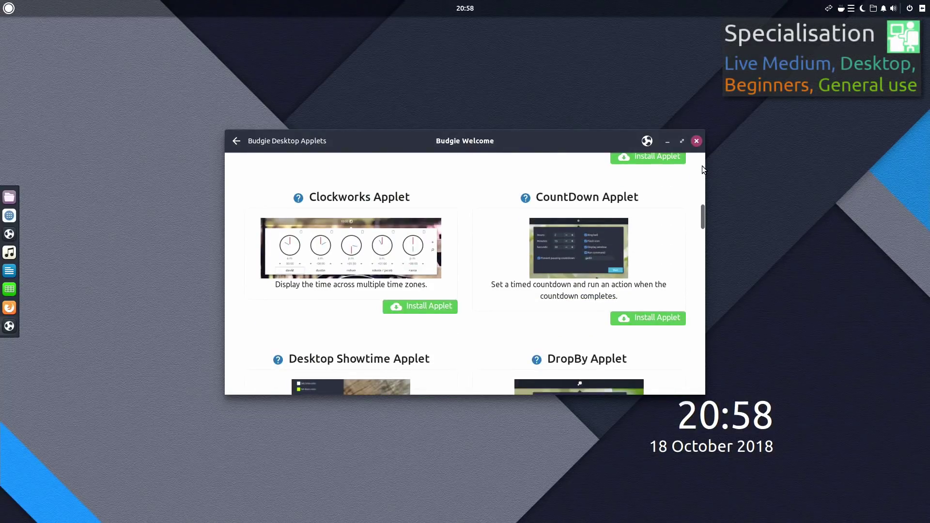
pyautogui.scroll(-8, 702, 166)
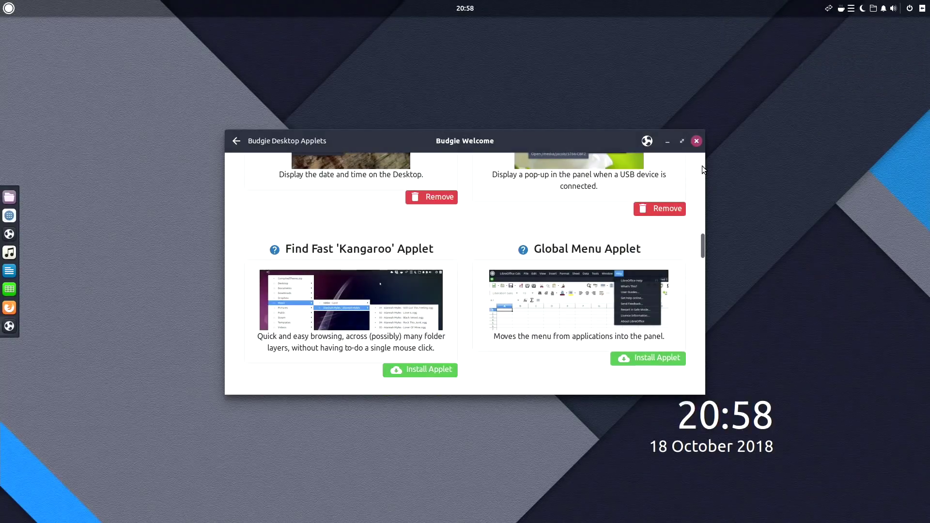
pyautogui.scroll(-8, 702, 166)
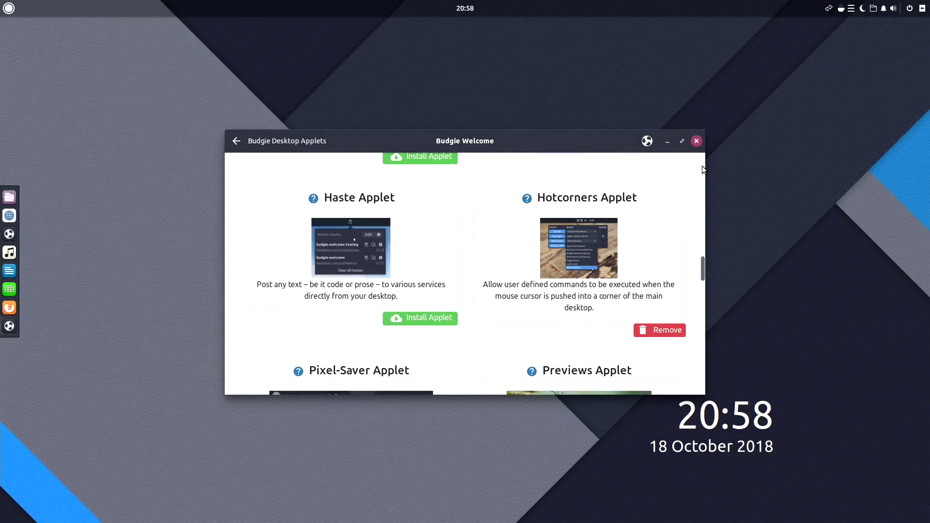
pyautogui.scroll(-9, 703, 166)
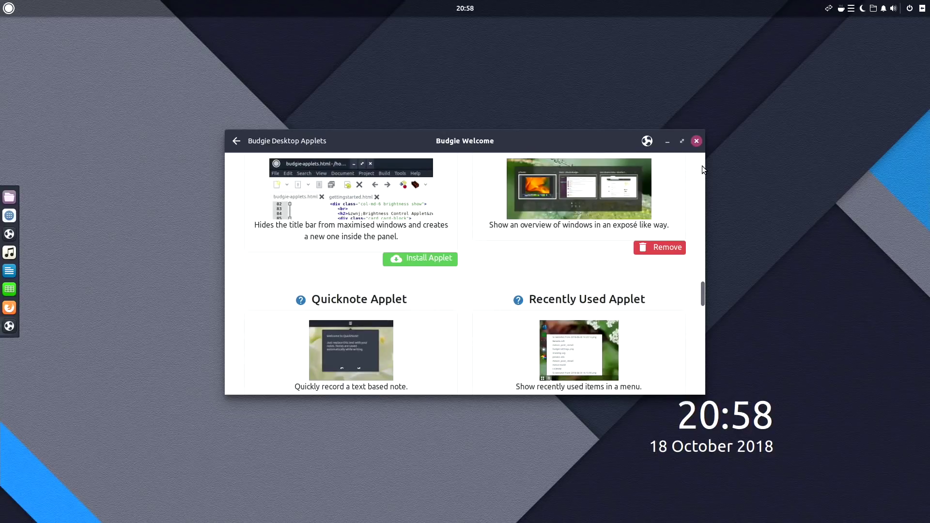
pyautogui.scroll(-7, 702, 165)
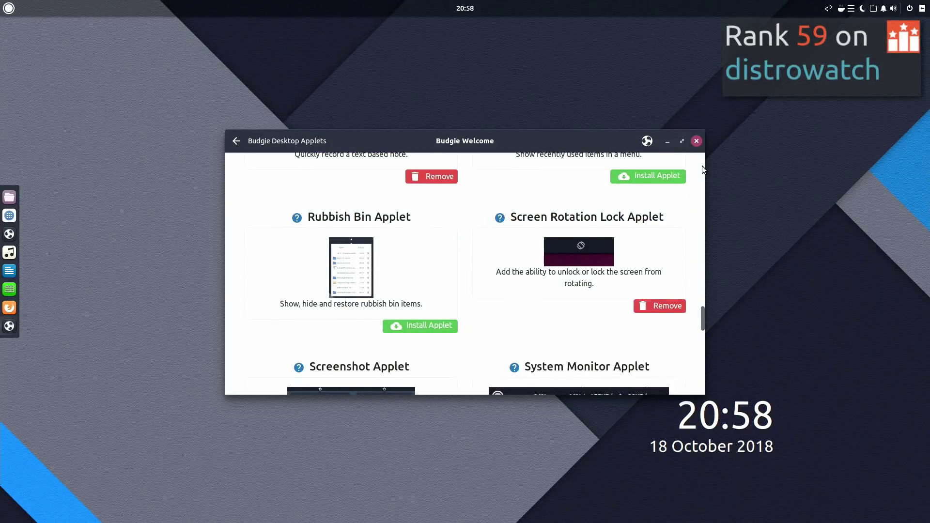
pyautogui.scroll(-8, 702, 166)
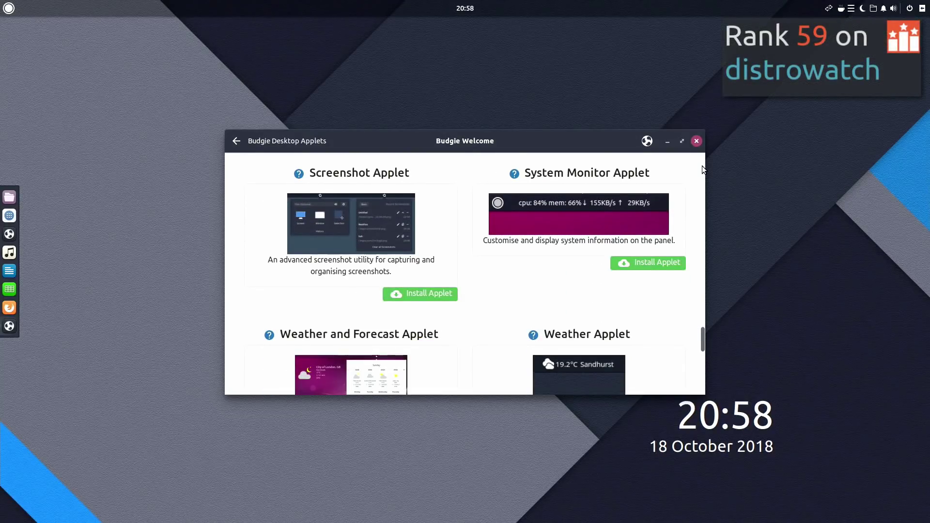
pyautogui.scroll(-8, 702, 165)
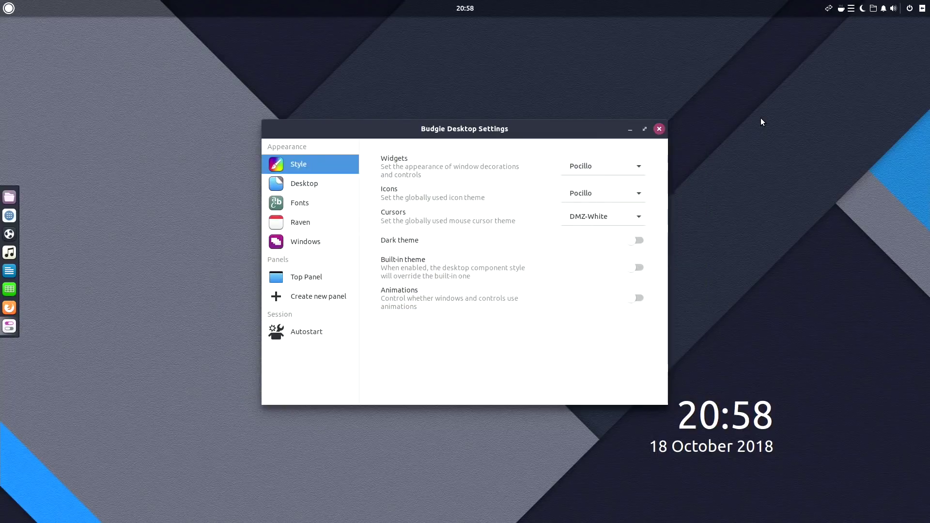
# View the available widget, icon and cursor themes in the Style settings, keeping Pocillo for widgets and icons and DMZ-White for cursors
pyautogui.click(646, 169)
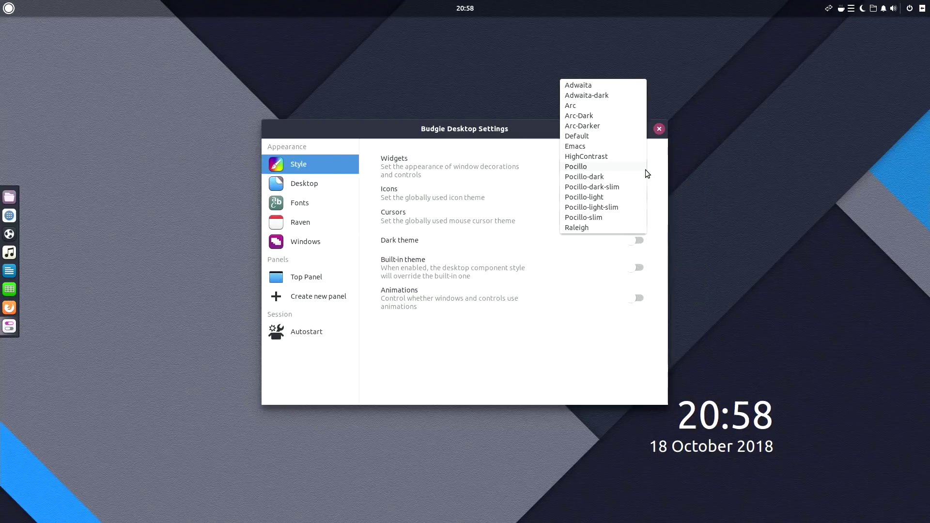
pyautogui.click(646, 169)
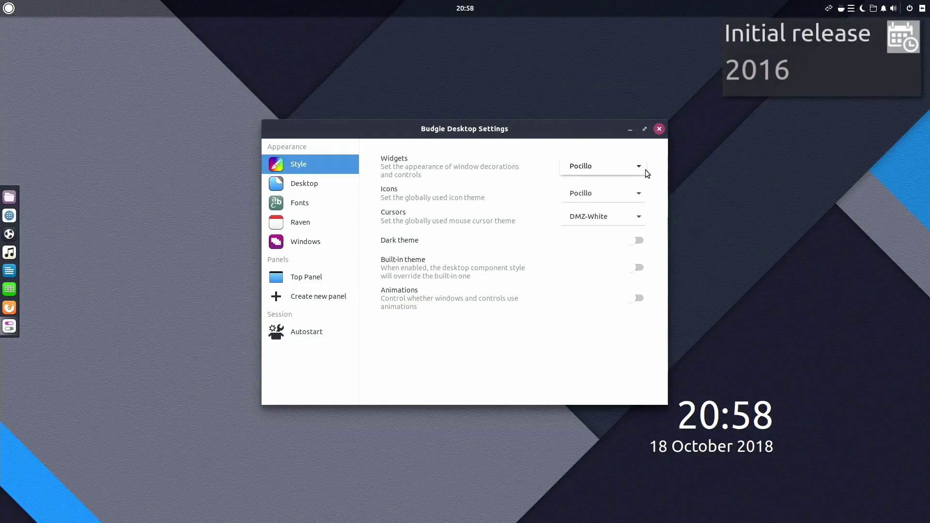
pyautogui.click(642, 192)
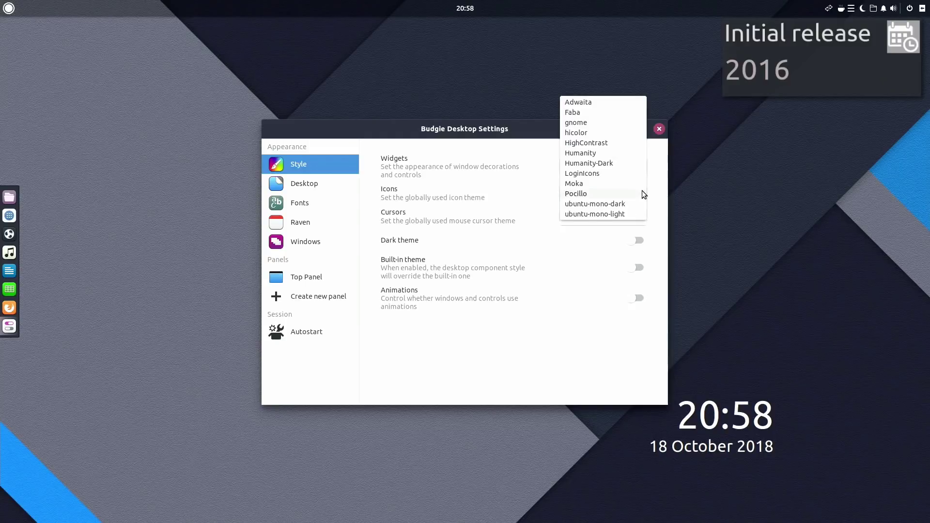
pyautogui.click(643, 192)
pyautogui.click(644, 214)
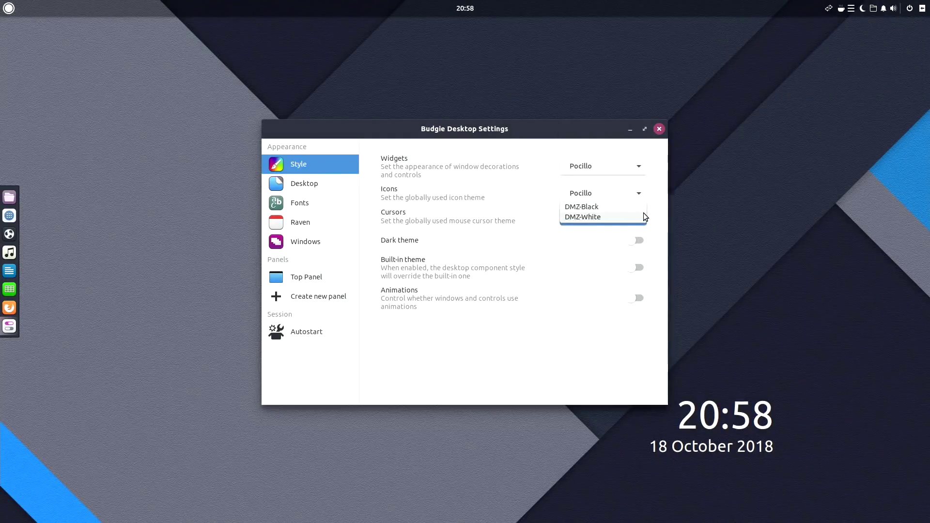
pyautogui.click(644, 214)
# Browse the Desktop, Fonts, Raven, Windows and Top Panel pages of Budgie Desktop Settings
pyautogui.click(286, 185)
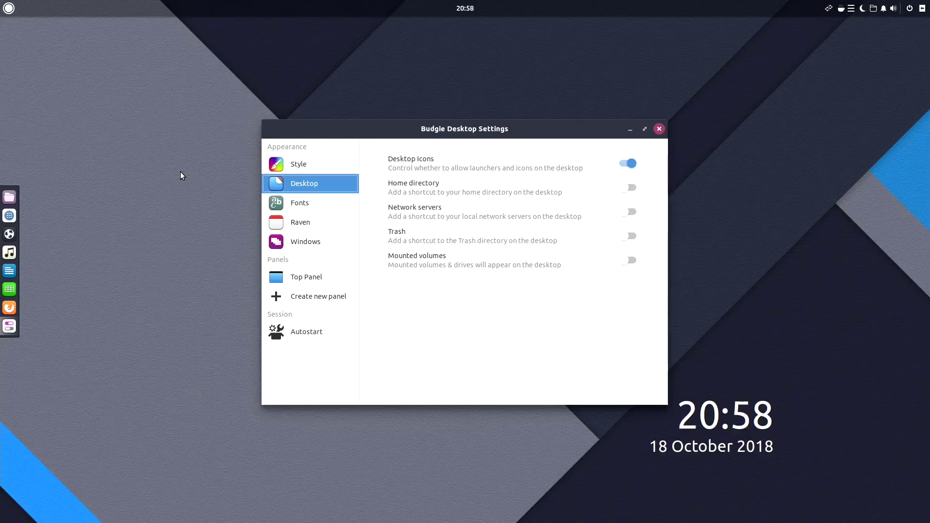
pyautogui.click(276, 204)
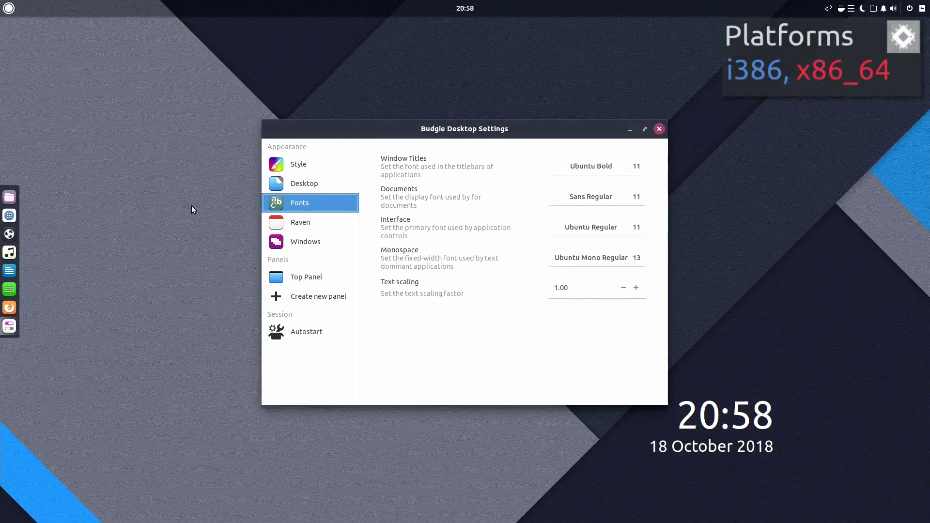
pyautogui.click(279, 222)
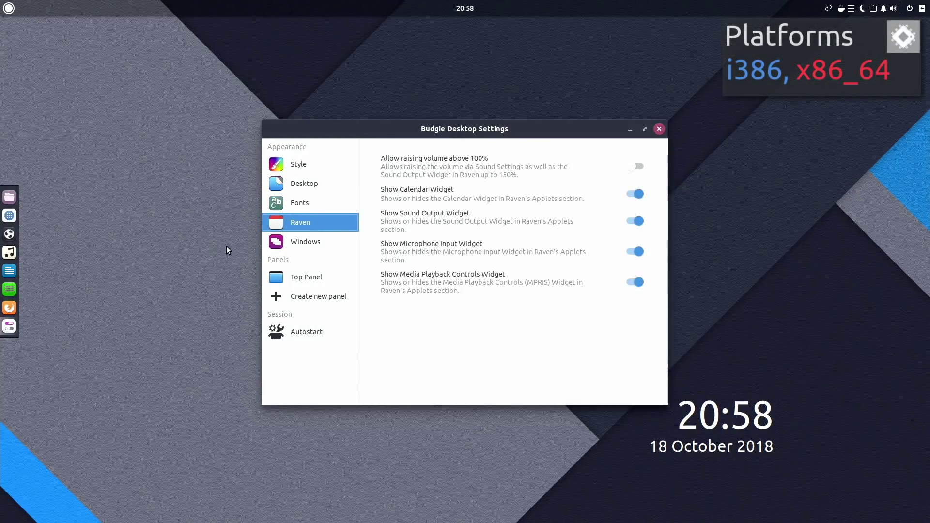
pyautogui.click(280, 243)
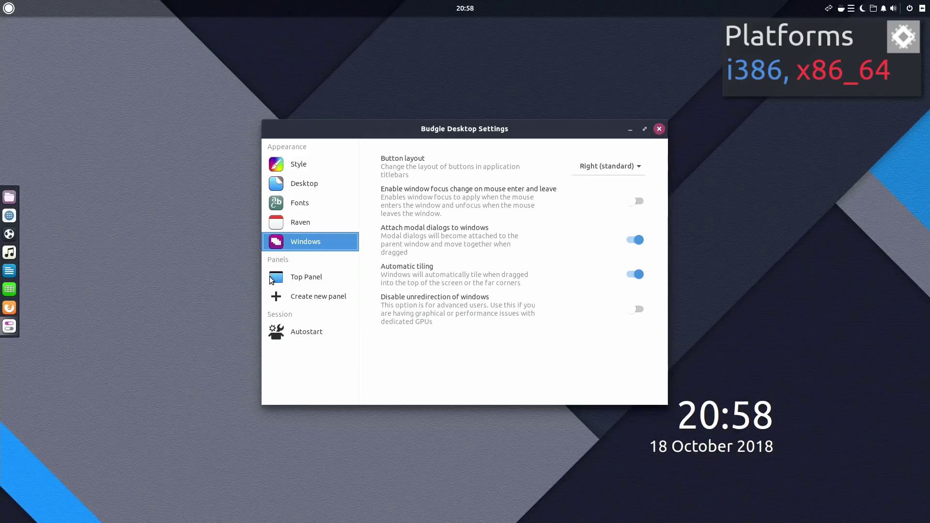
pyautogui.press('Down')
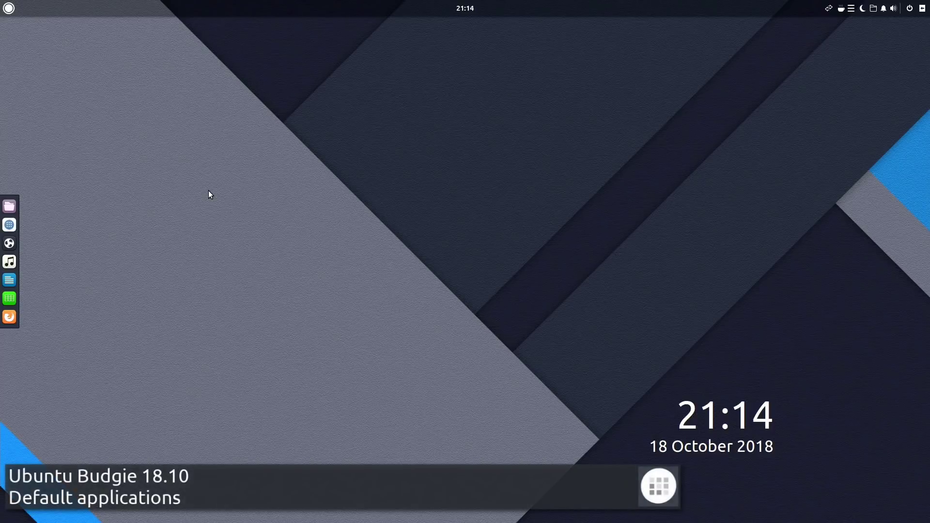
# Show the Accessories applications, open Calculator for a look, and close it again
pyautogui.click(9, 8)
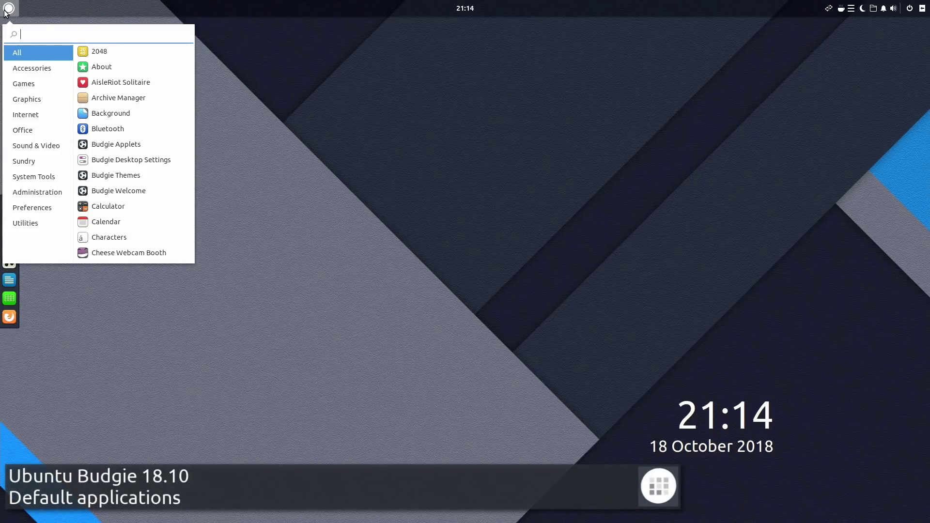
pyautogui.click(62, 68)
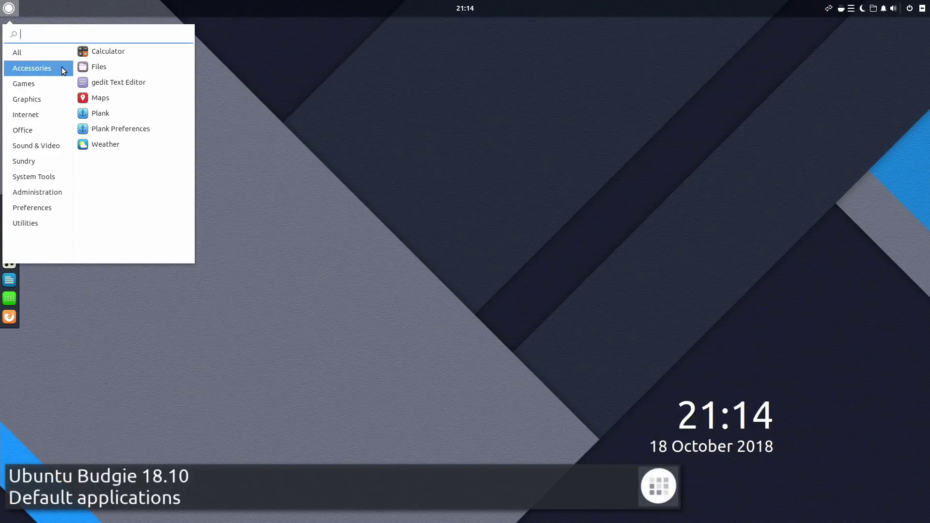
pyautogui.click(128, 53)
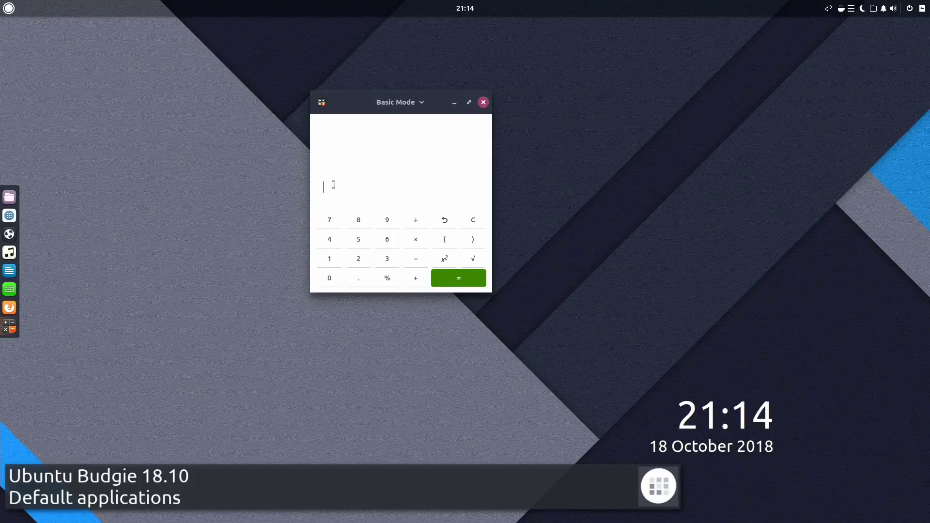
pyautogui.click(484, 103)
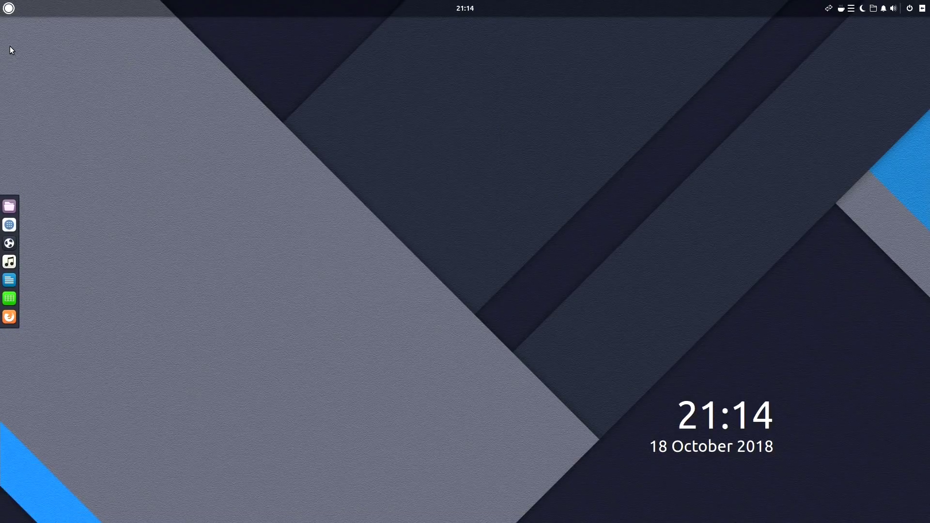
# Show the installed Games, open AisleRiot Solitaire for a look, and close it again
pyautogui.click(7, 9)
pyautogui.click(62, 83)
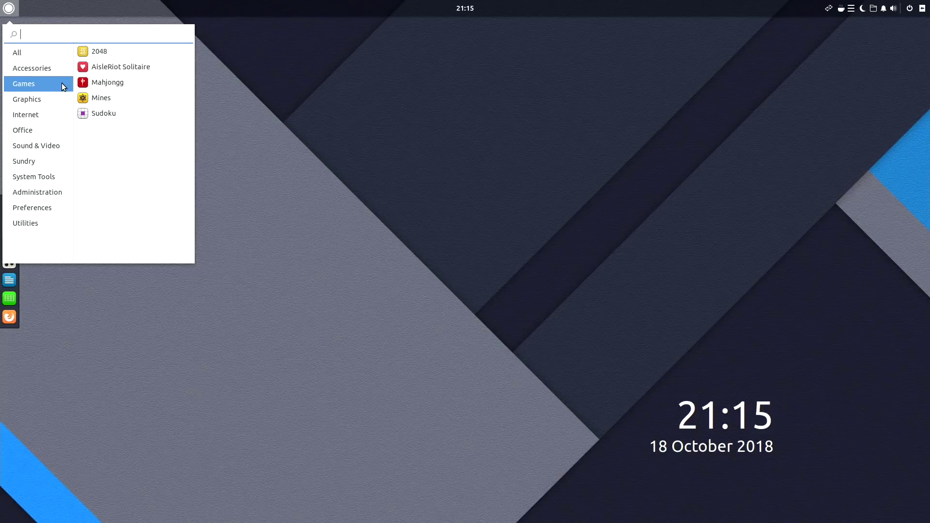
pyautogui.click(153, 65)
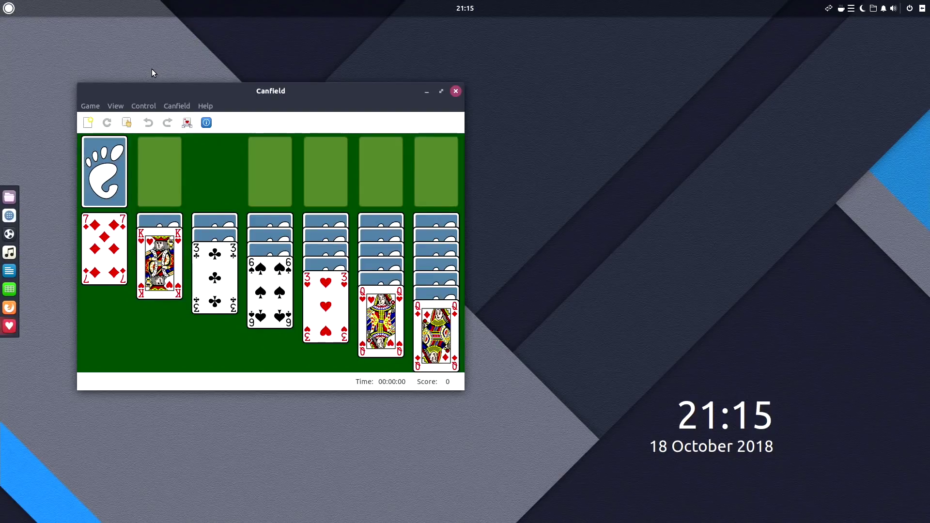
pyautogui.click(456, 91)
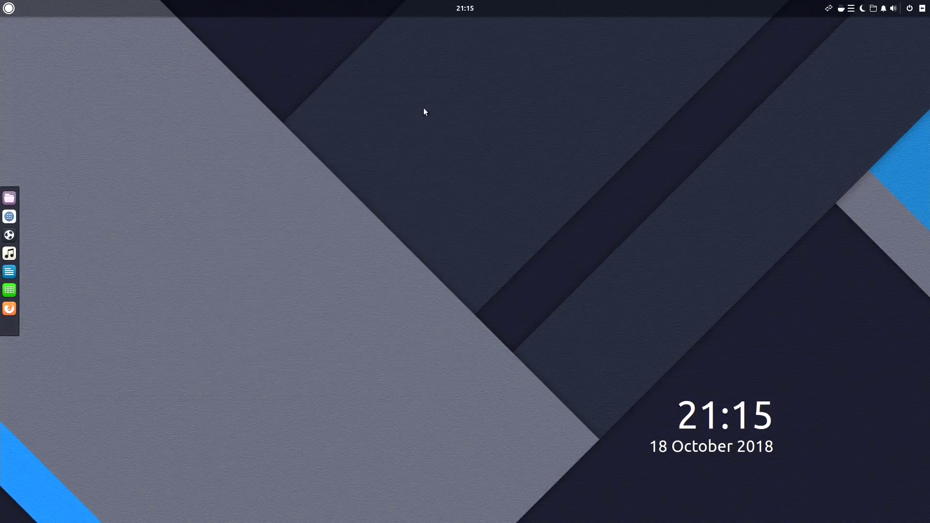
# Show the Graphics applications, open gThumb Image Viewer for a look, and close it again
pyautogui.click(8, 9)
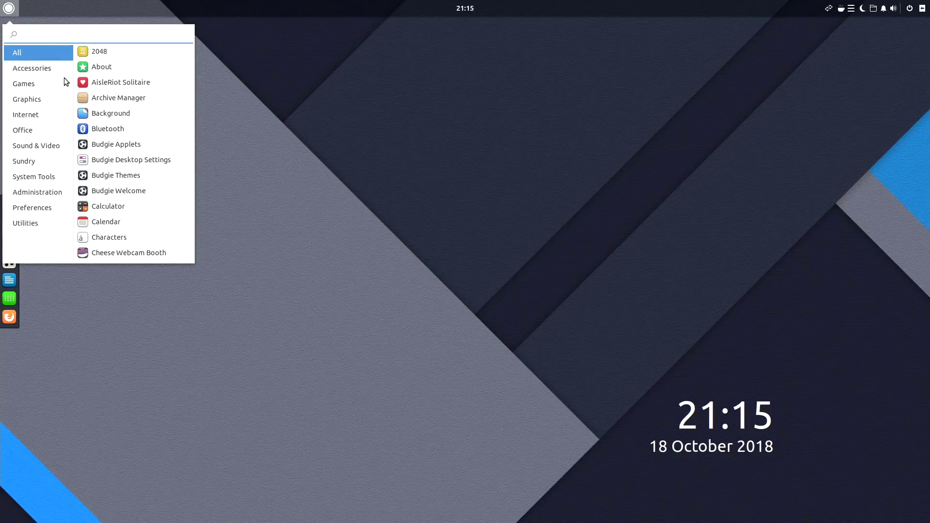
pyautogui.click(56, 99)
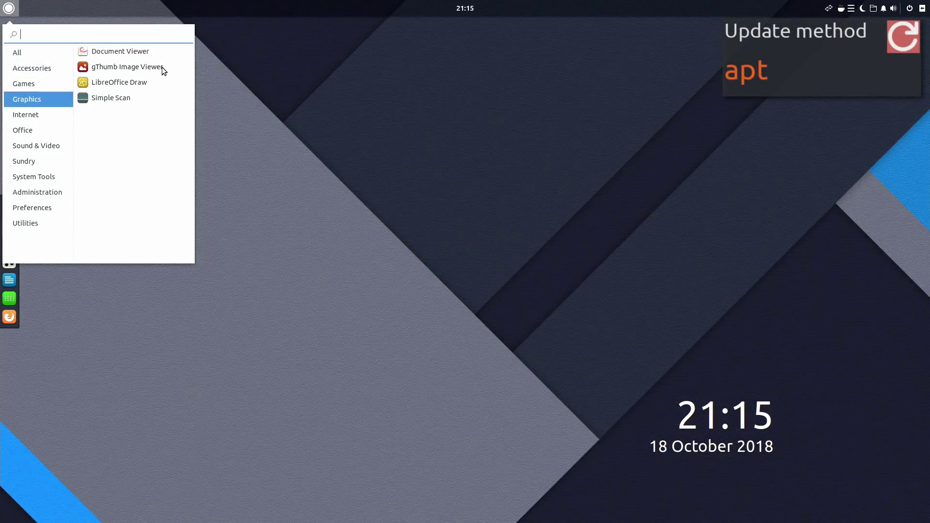
pyautogui.click(162, 67)
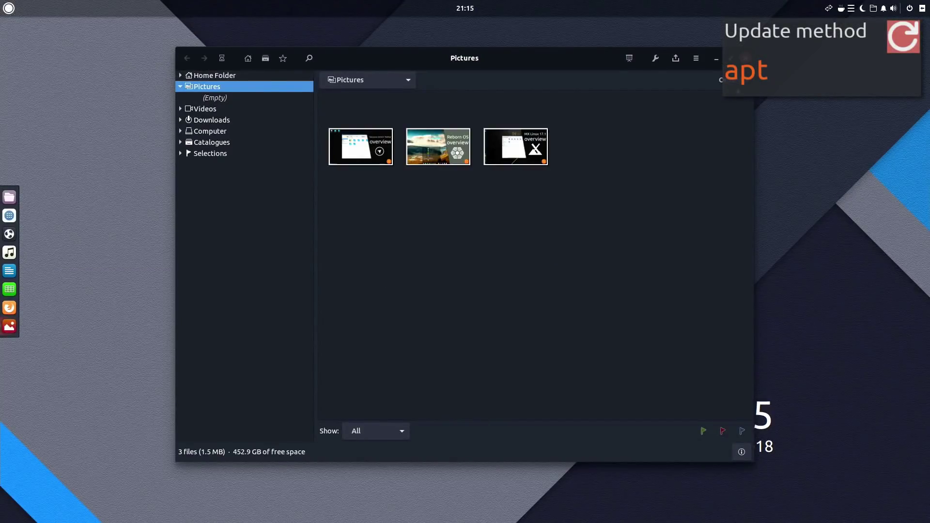
pyautogui.hotkey('alt', 'F4')
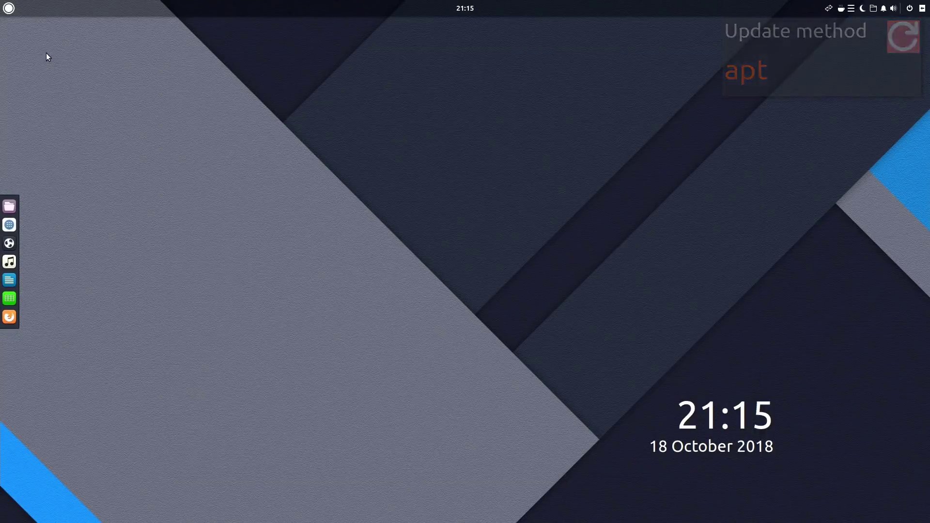
# Show the Internet applications, open Firefox Web Browser for a look, and close it again
pyautogui.click(5, 10)
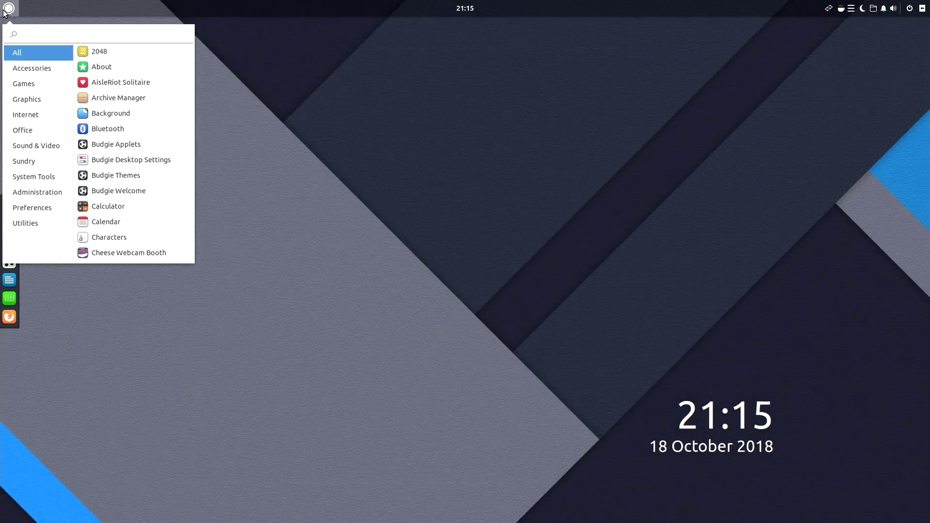
pyautogui.click(56, 113)
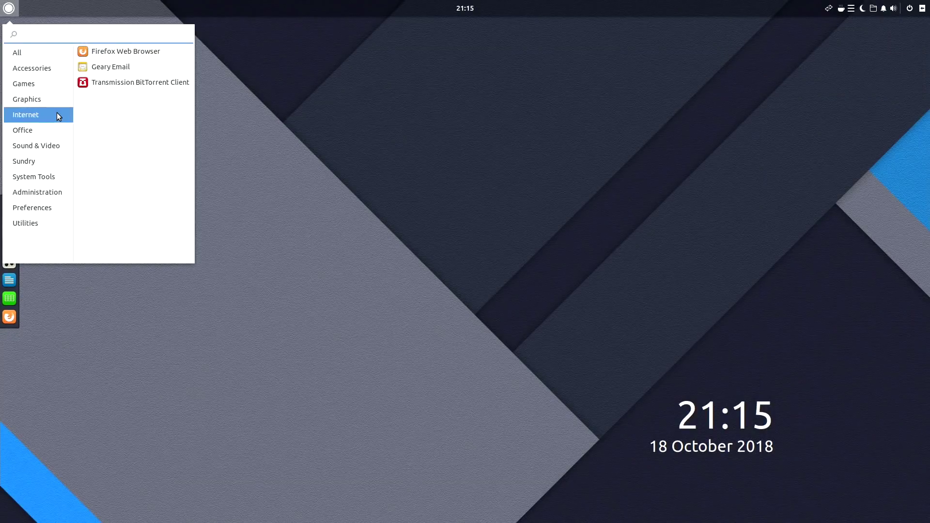
pyautogui.click(157, 53)
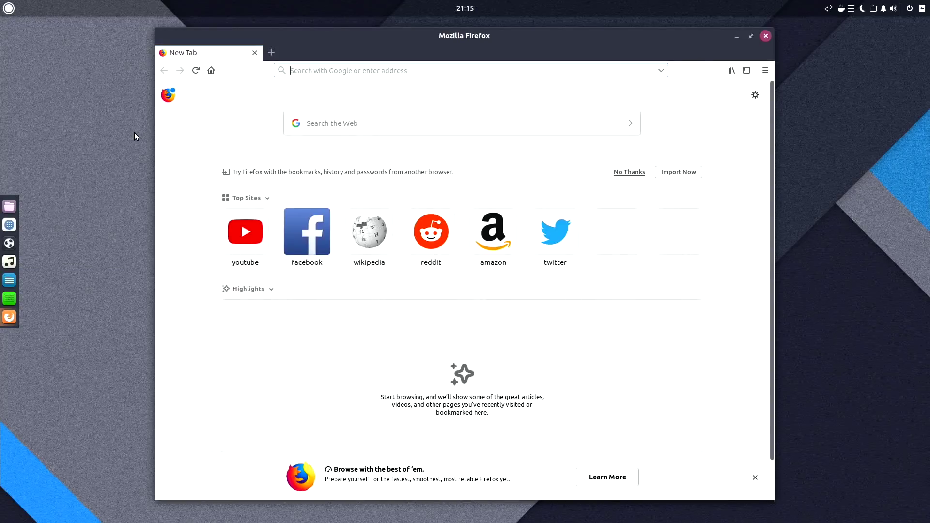
pyautogui.click(765, 36)
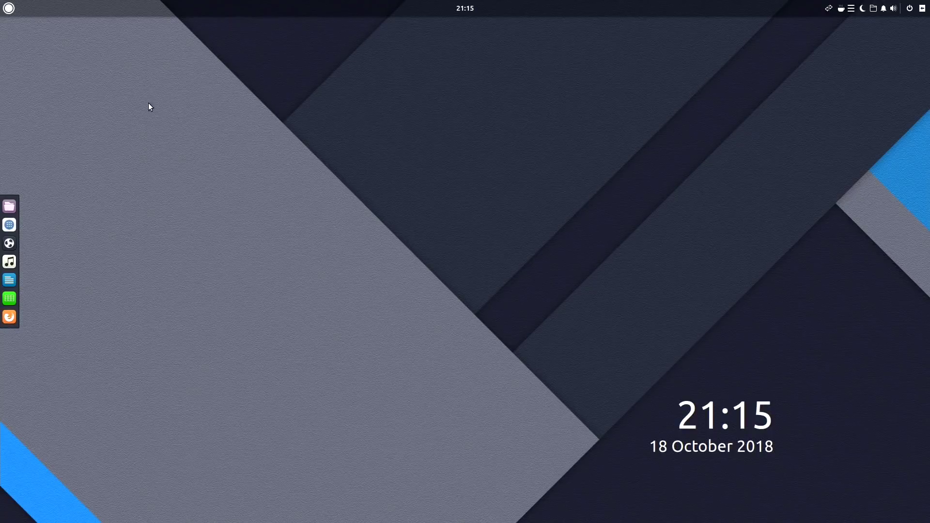
# Show the Office applications, open LibreOffice Writer for a look, and close it again
pyautogui.click(9, 8)
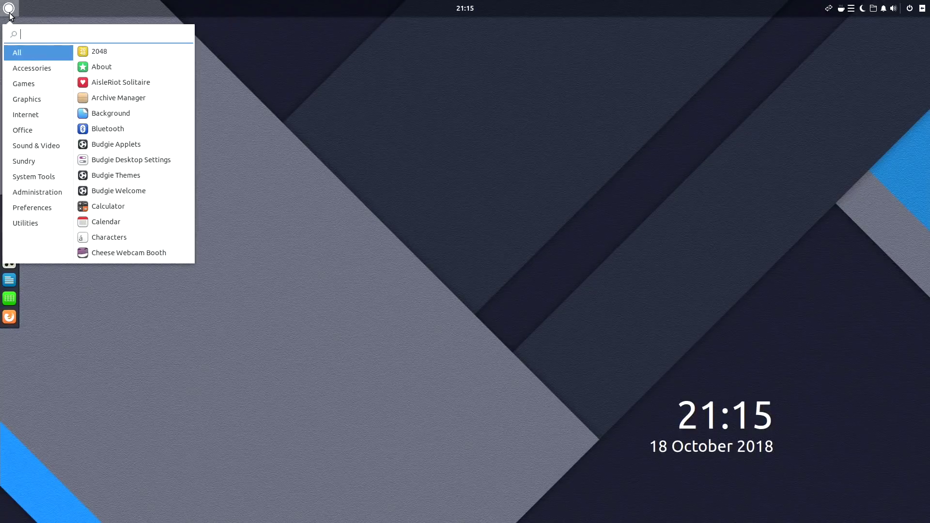
pyautogui.click(59, 131)
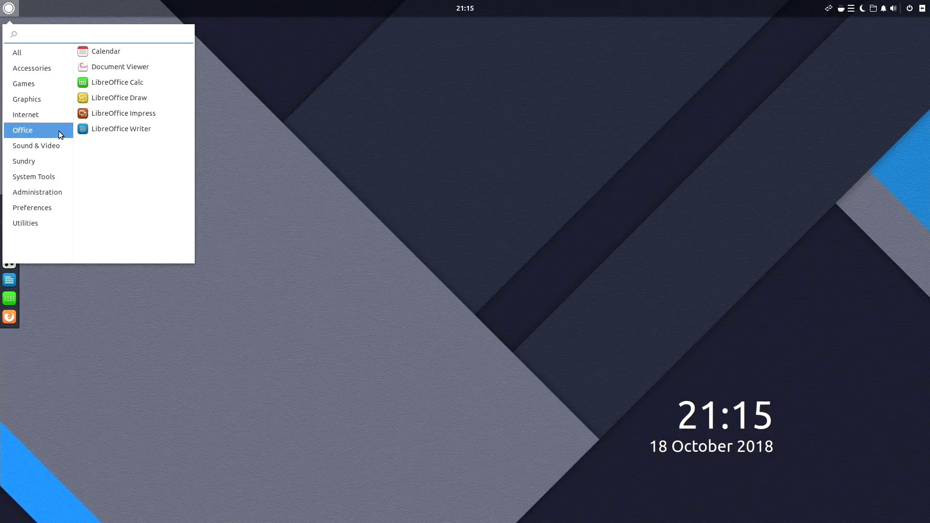
pyautogui.click(148, 128)
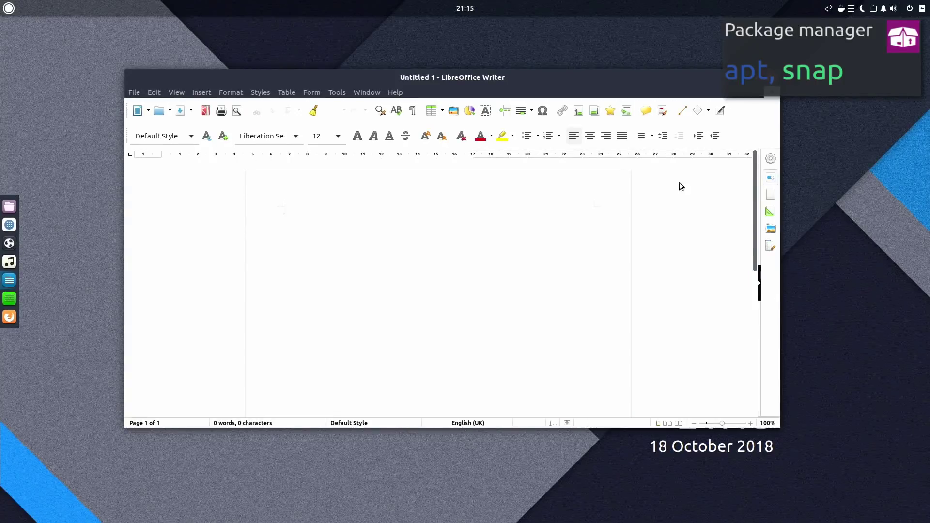
pyautogui.click(773, 77)
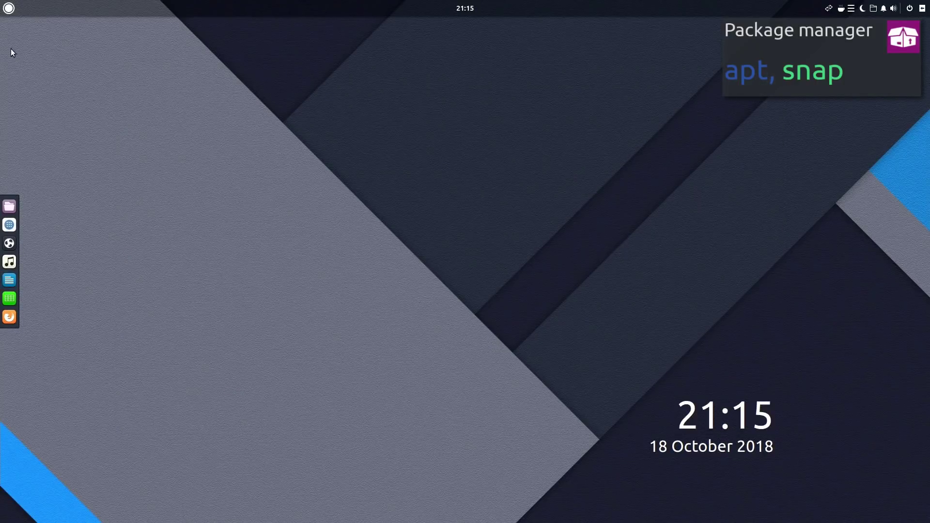
# Show the Sound & Video applications, open GNOME MPV for a look, and close it again
pyautogui.click(8, 9)
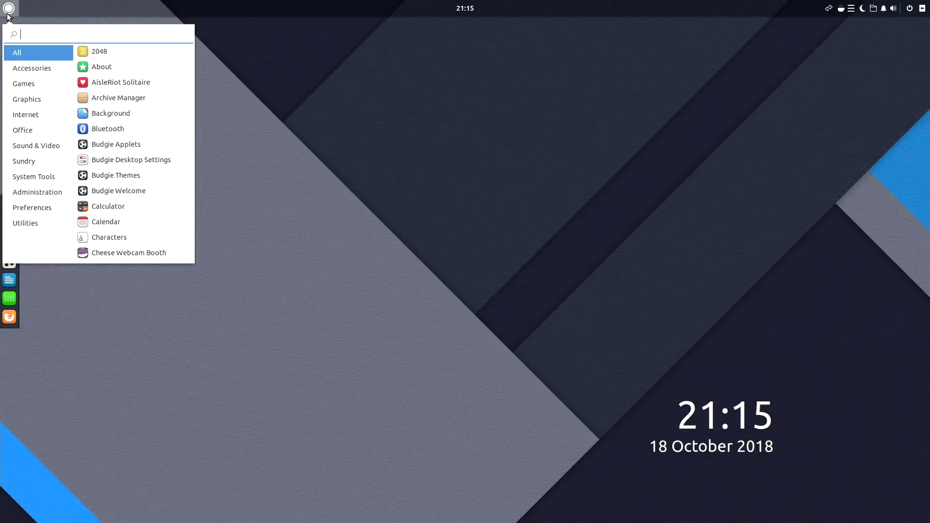
pyautogui.click(66, 147)
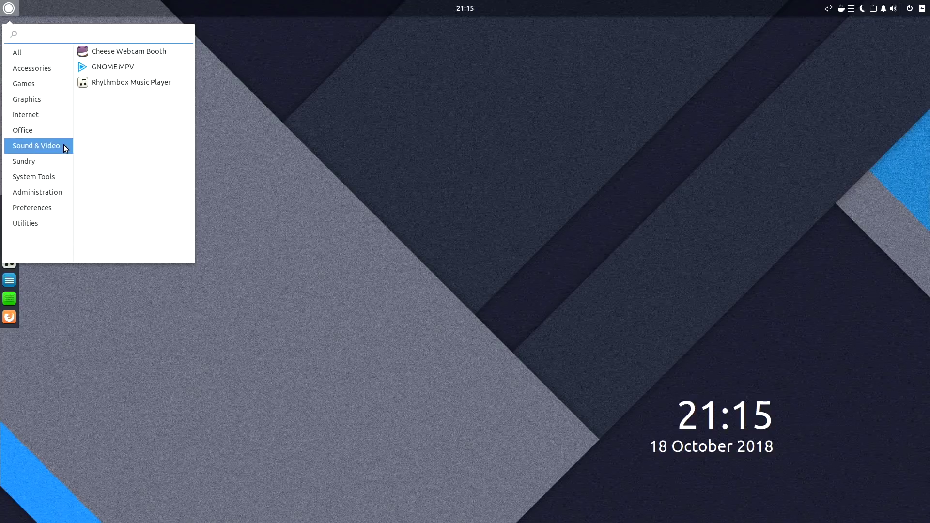
pyautogui.click(130, 70)
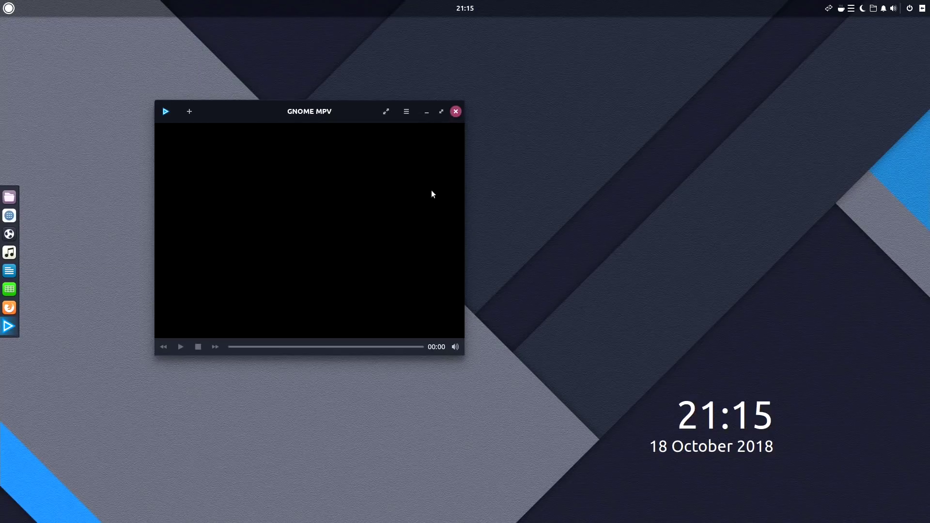
pyautogui.click(454, 116)
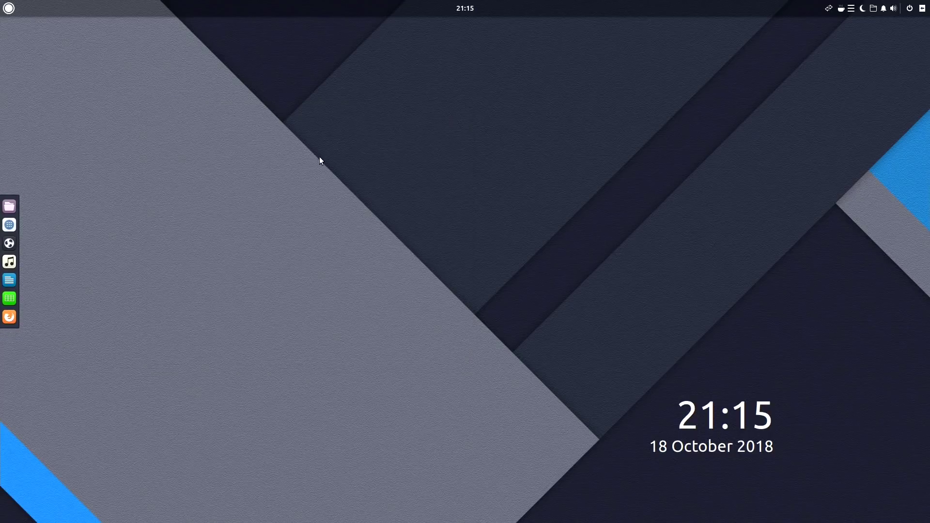
# Show the Sundry and System Tools applications, open Budgie Welcome for a look, and close it again
pyautogui.click(7, 9)
pyautogui.click(54, 162)
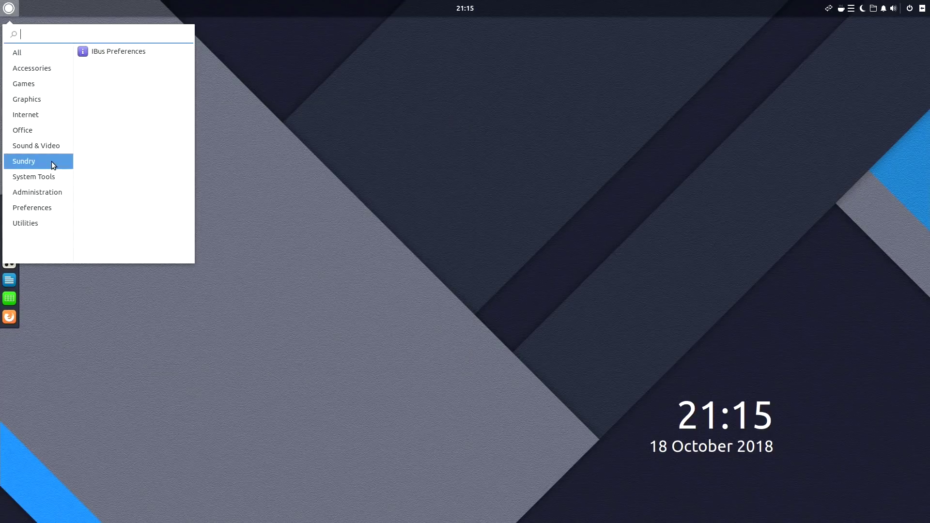
pyautogui.click(64, 178)
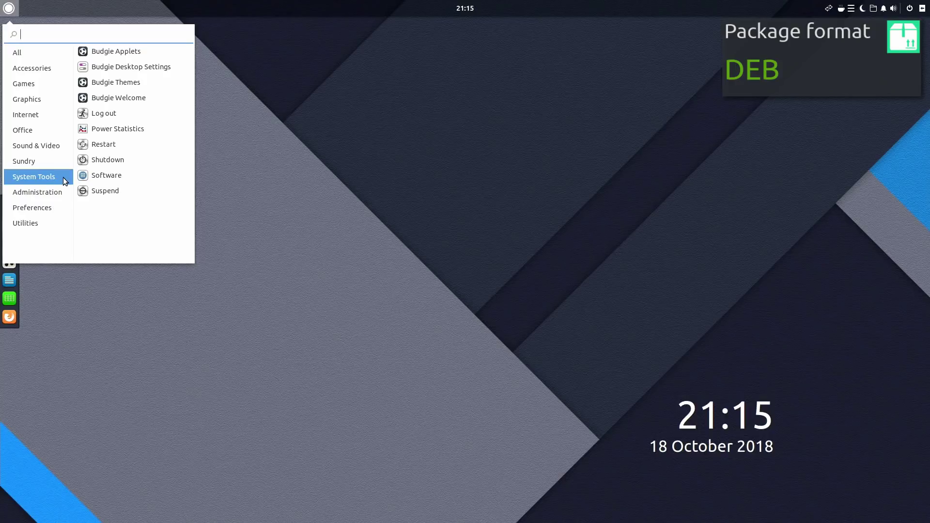
pyautogui.click(139, 97)
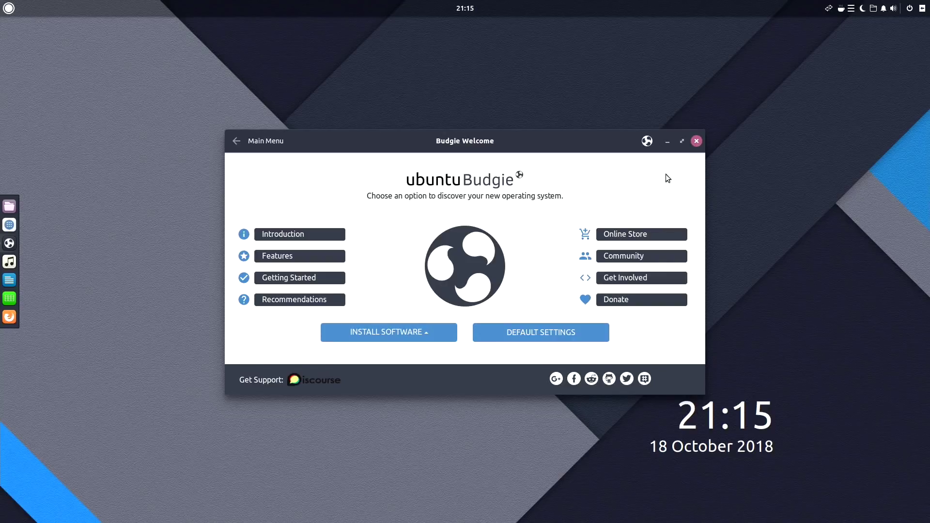
pyautogui.hotkey('alt', 'F4')
# Look through the applications in the Administration and Preferences categories
pyautogui.click(9, 8)
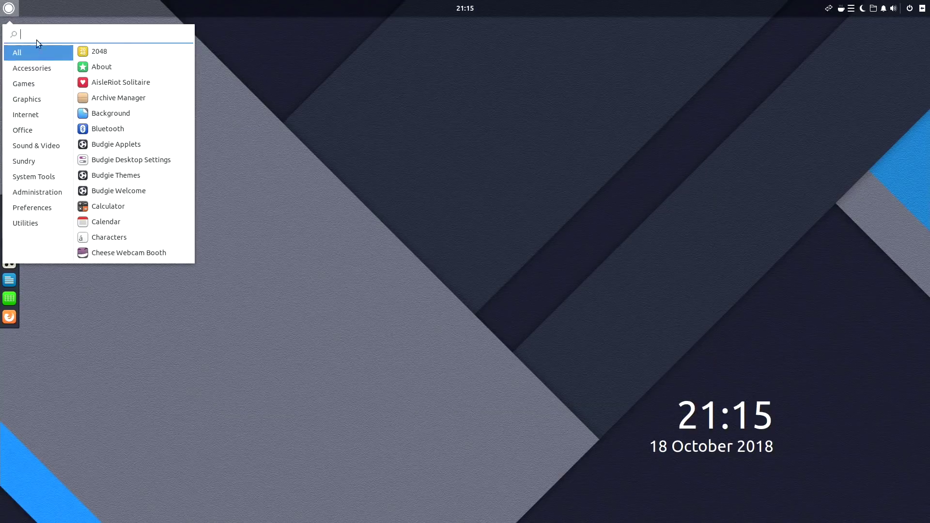
pyautogui.click(64, 194)
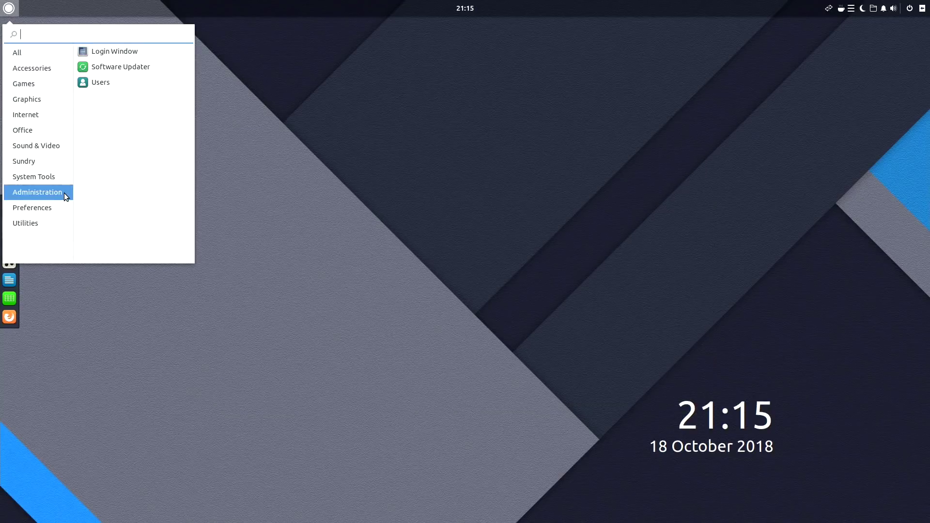
pyautogui.click(64, 206)
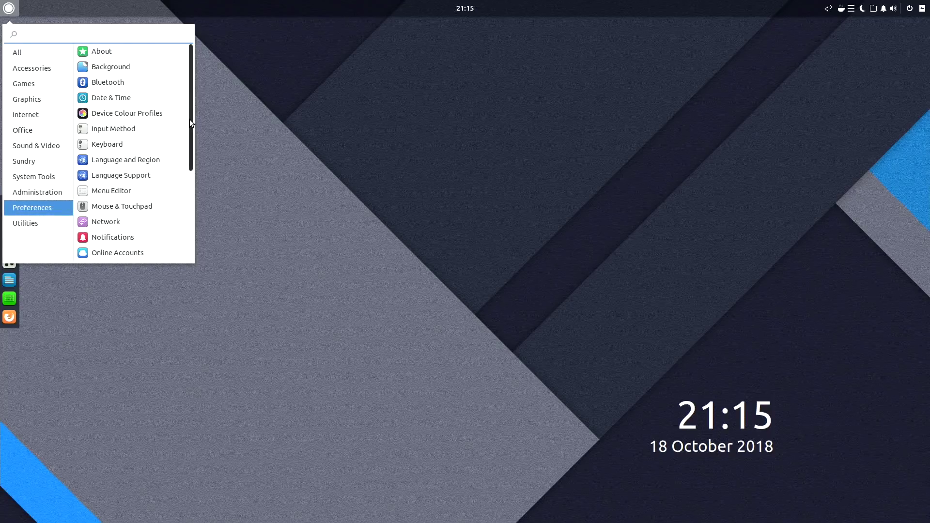
pyautogui.scroll(-4, 190, 121)
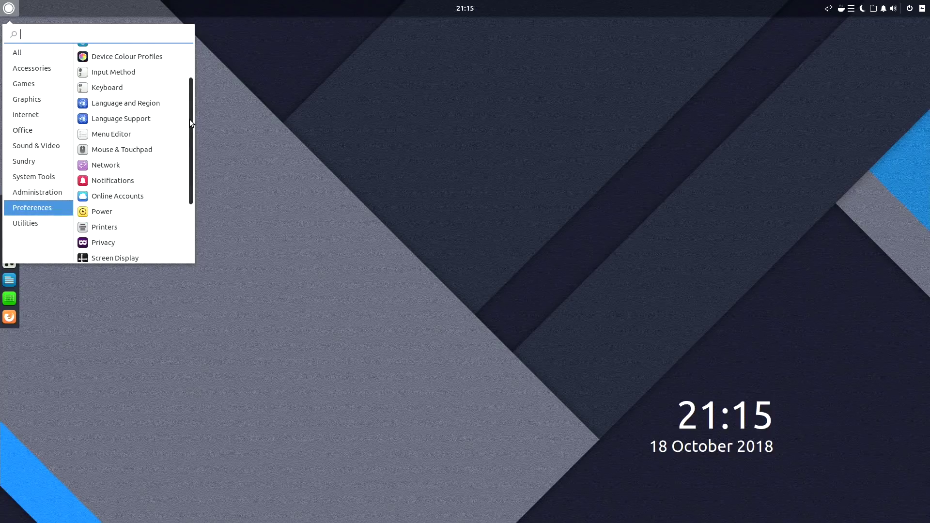
pyautogui.scroll(-3, 190, 121)
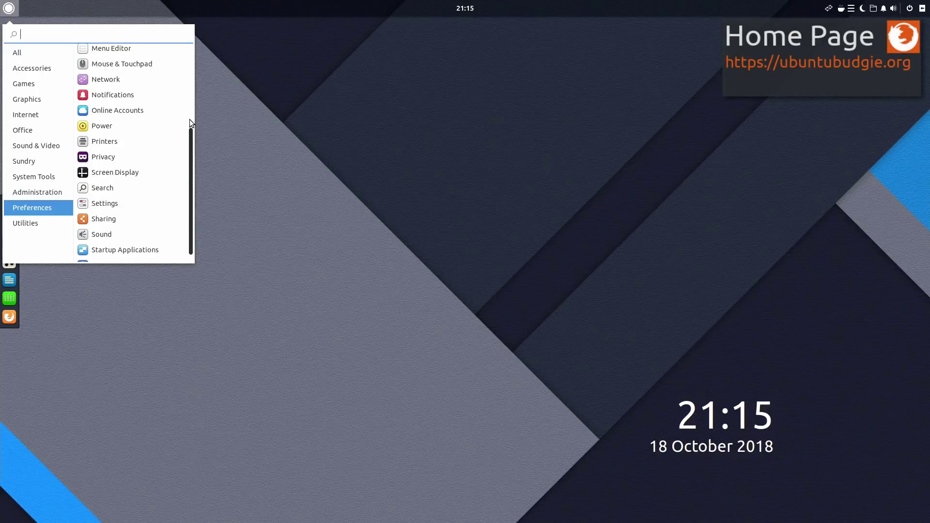
# Show the Utilities applications, open the Screenshot tool for a look, and leave it without taking a screenshot
pyautogui.click(61, 222)
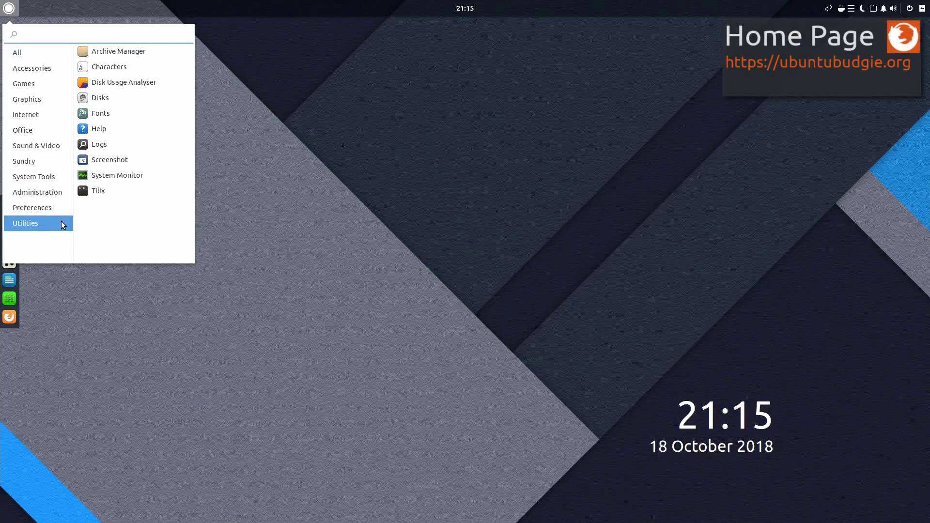
pyautogui.click(137, 160)
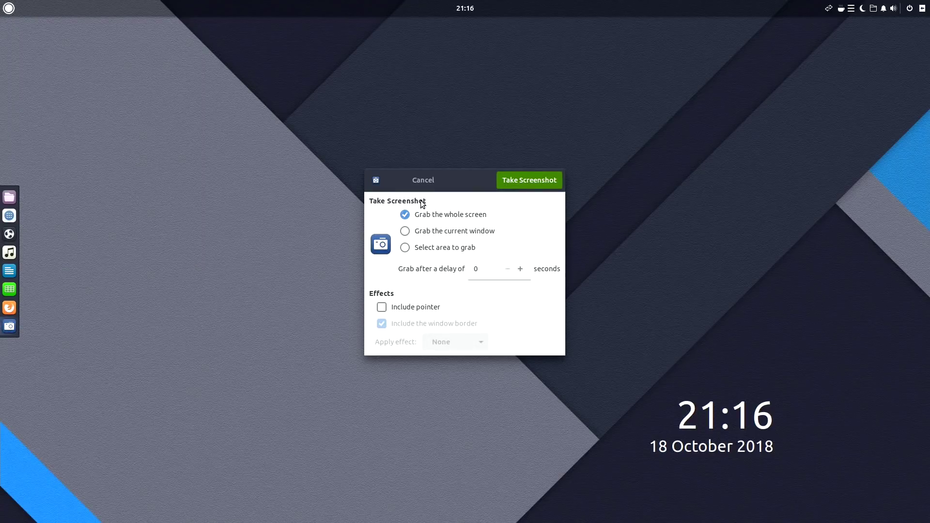
pyautogui.click(421, 183)
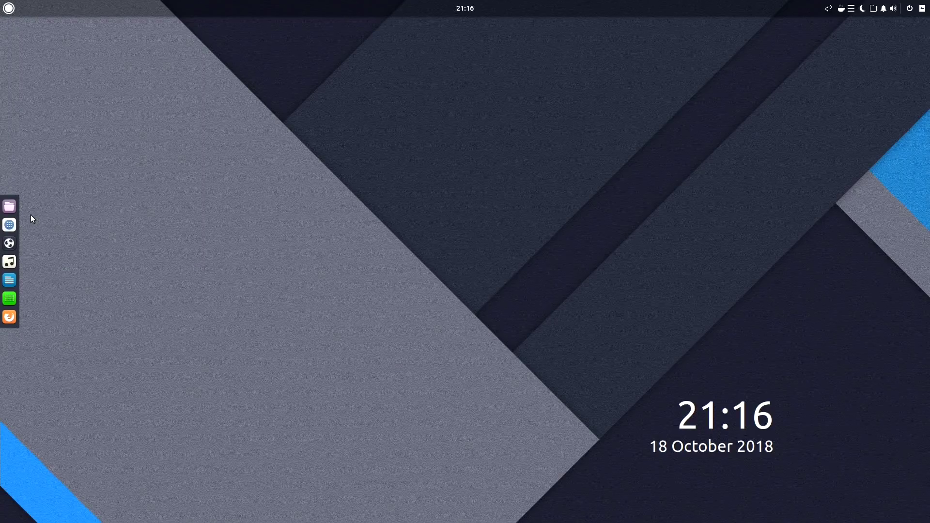
# Open the Software store, view the details page of Spotify from the Editor's Picks, and close the store again
pyautogui.click(9, 225)
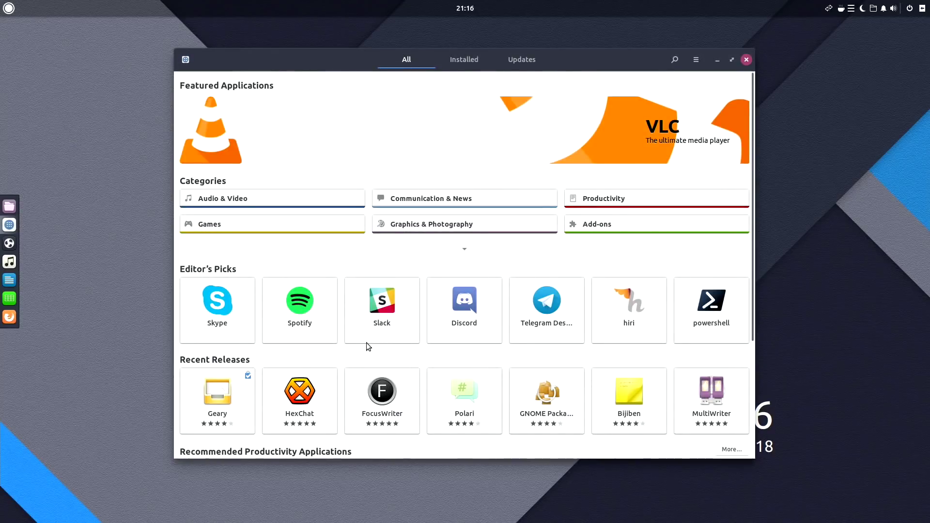
pyautogui.click(296, 297)
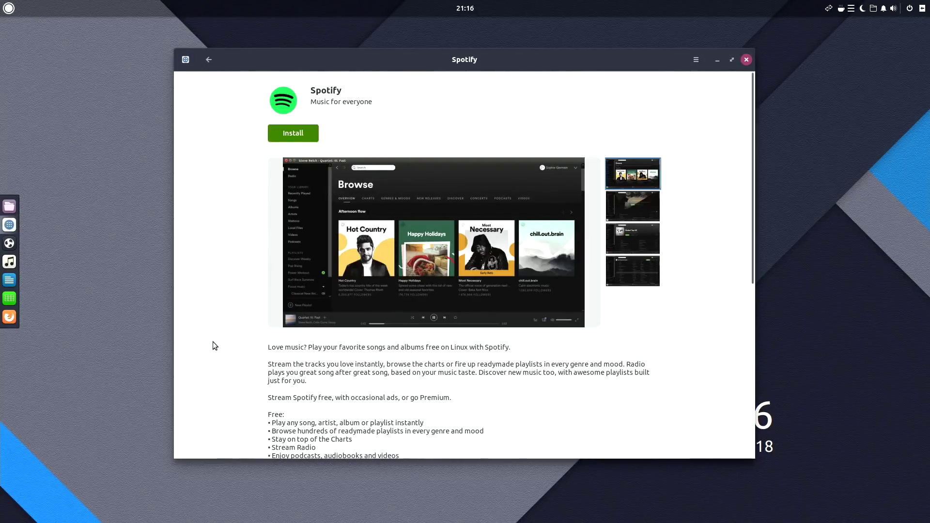
pyautogui.click(748, 61)
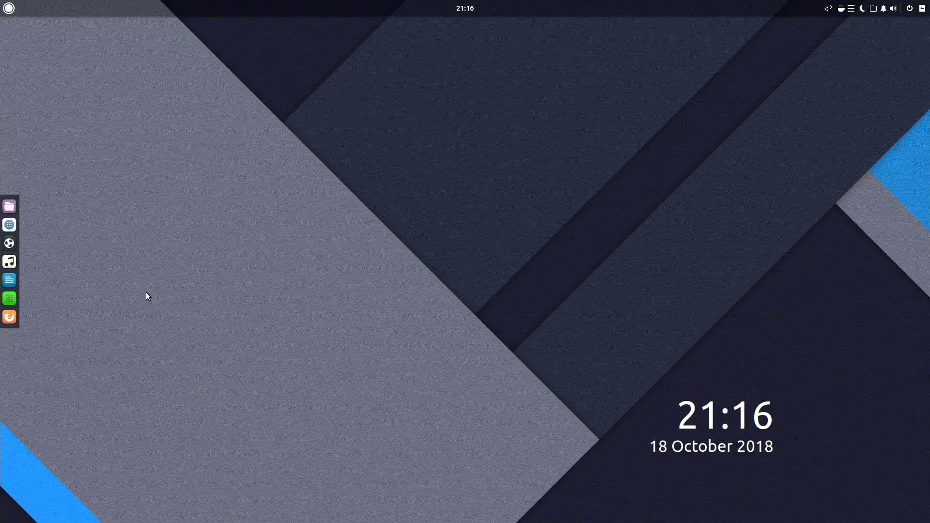
# Open a terminal and run "sudo apt install screenfetch", entering the account password and answering y to continue the installation
pyautogui.hotkey('ctrl', 'alt', 't')
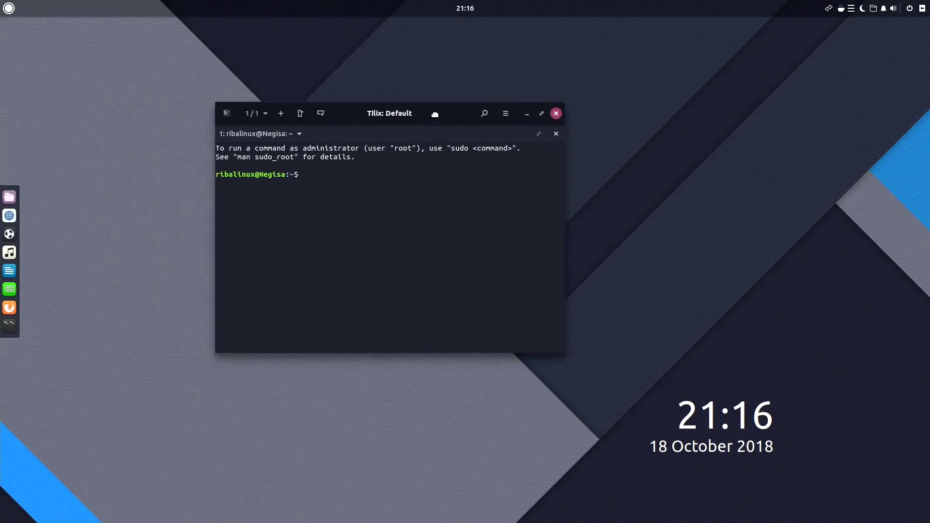
pyautogui.write('sud')
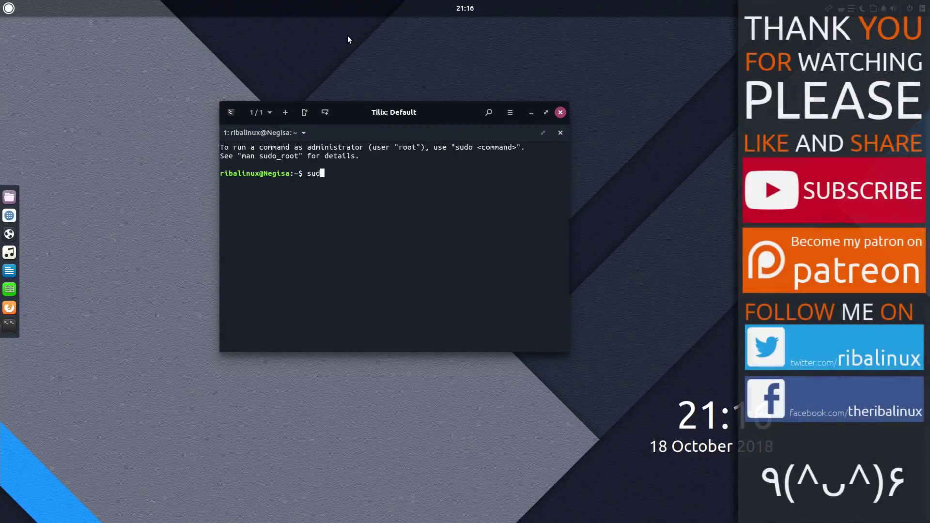
pyautogui.write('o apt insta')
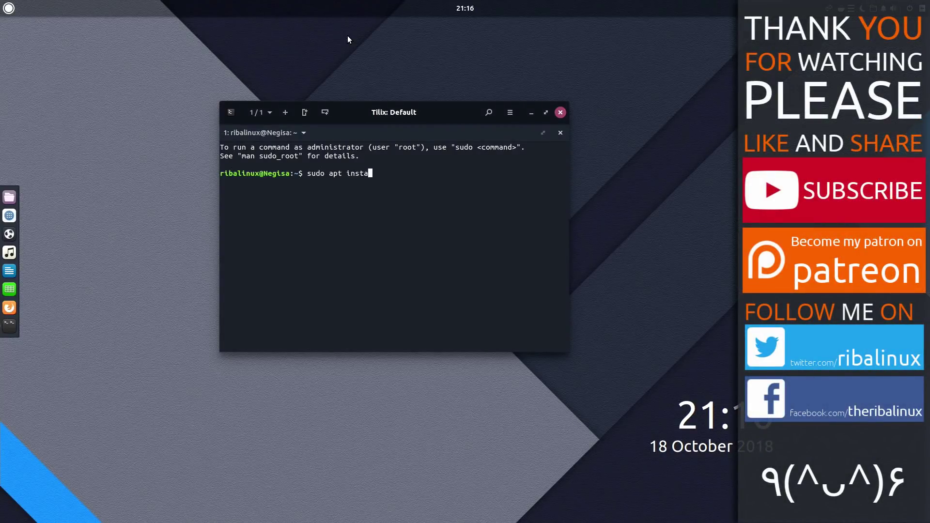
pyautogui.write('ll screenfetch')
pyautogui.press('Return')
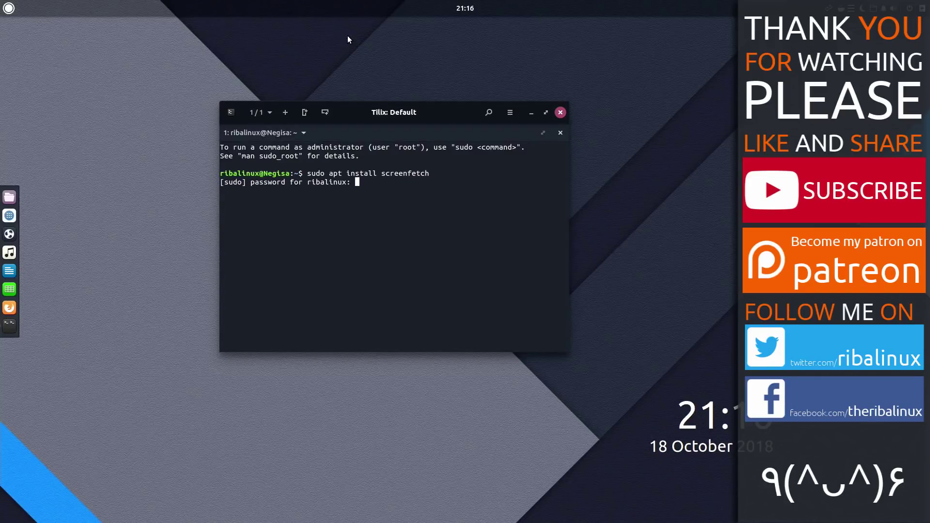
pyautogui.press('Return')
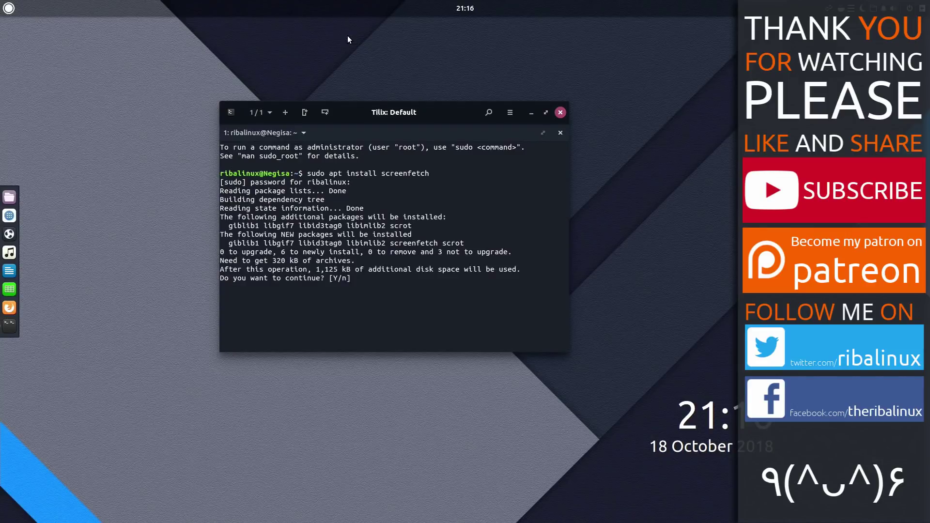
pyautogui.write('y')
pyautogui.press('Return')
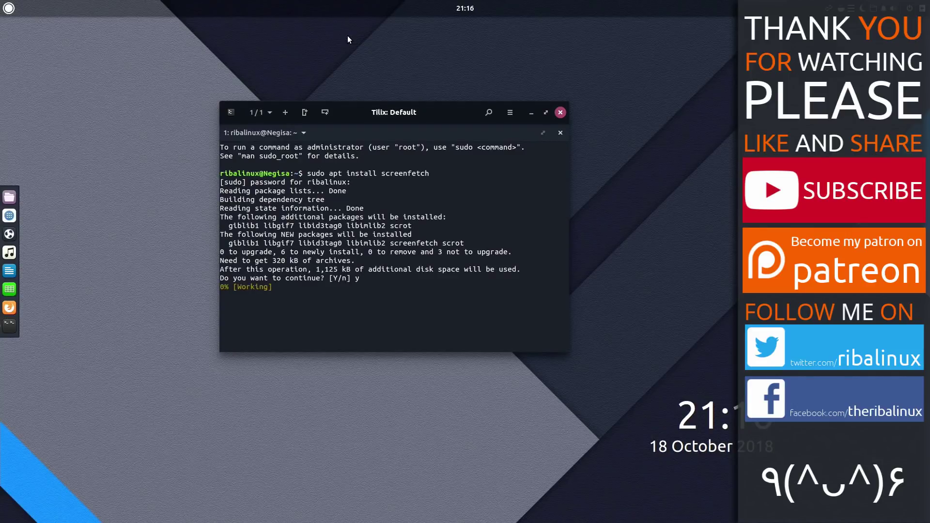